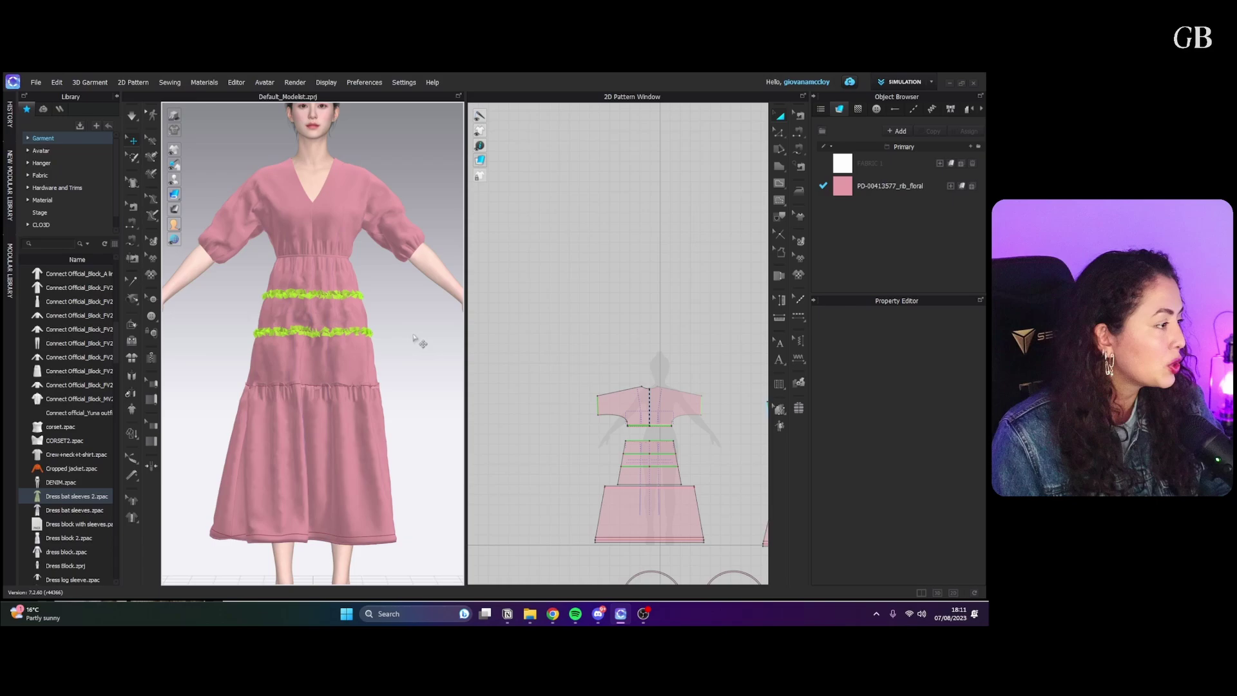
# - Freeze the bodice half on the wearer's left side
pyautogui.rightClick(351, 231)
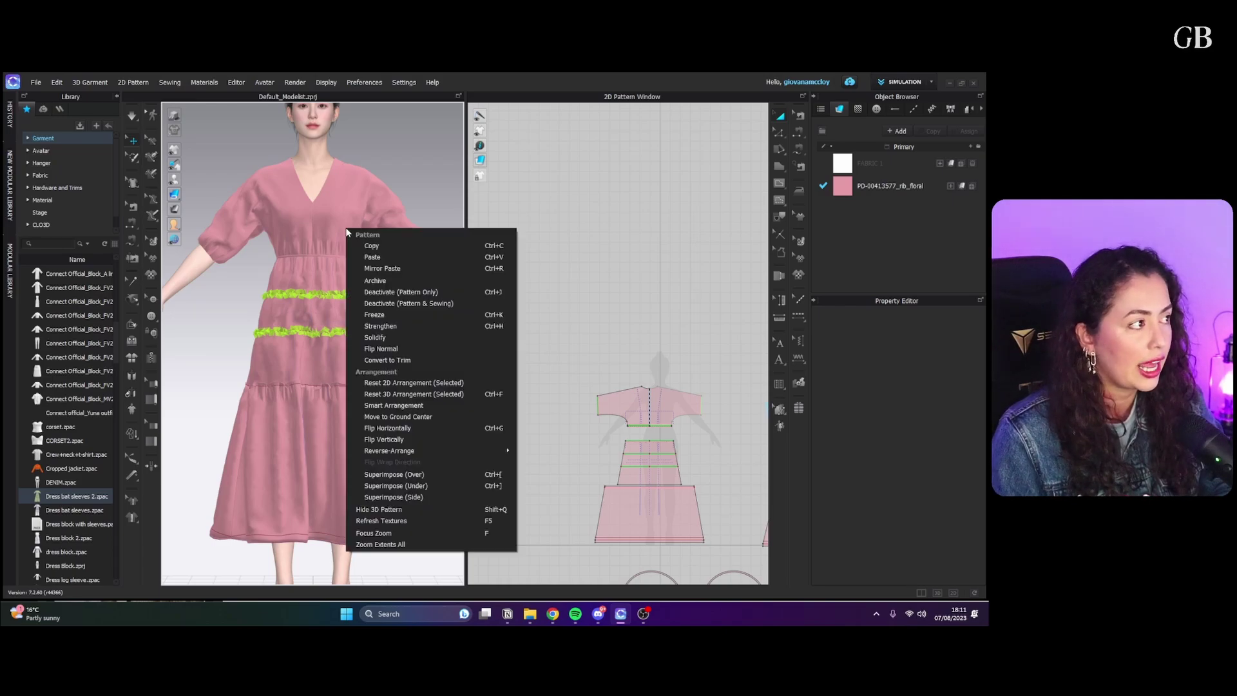
pyautogui.click(408, 149)
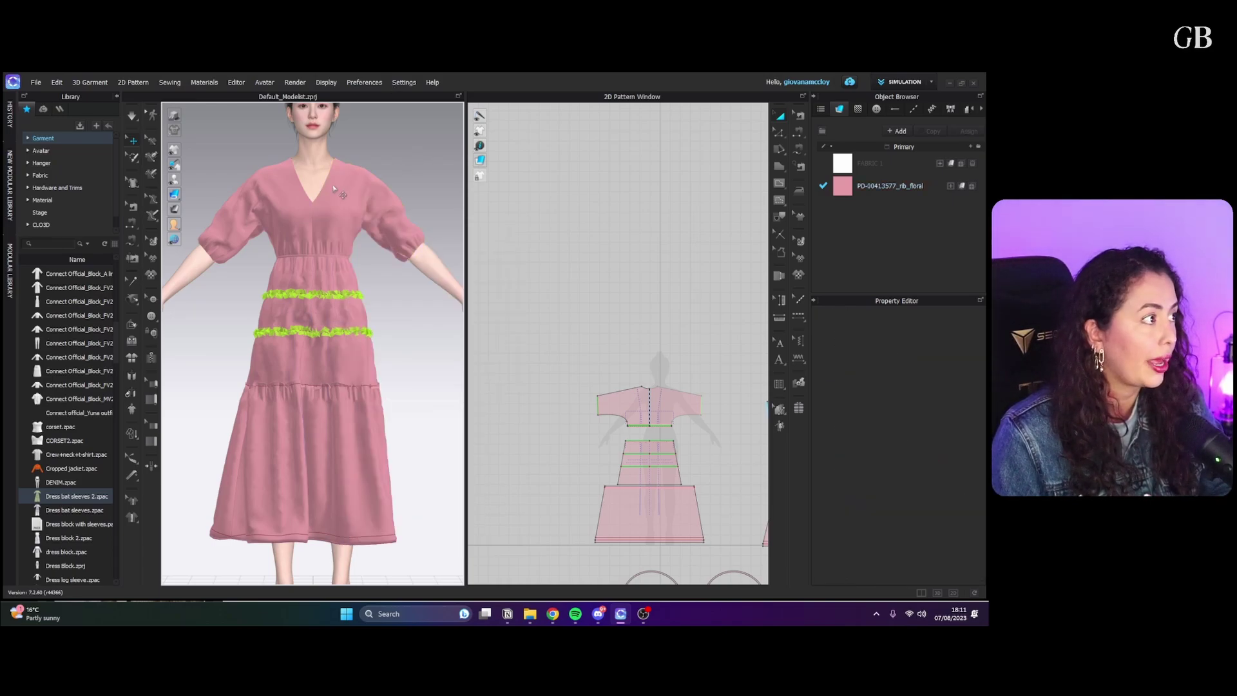
pyautogui.scroll(3, 403, 213)
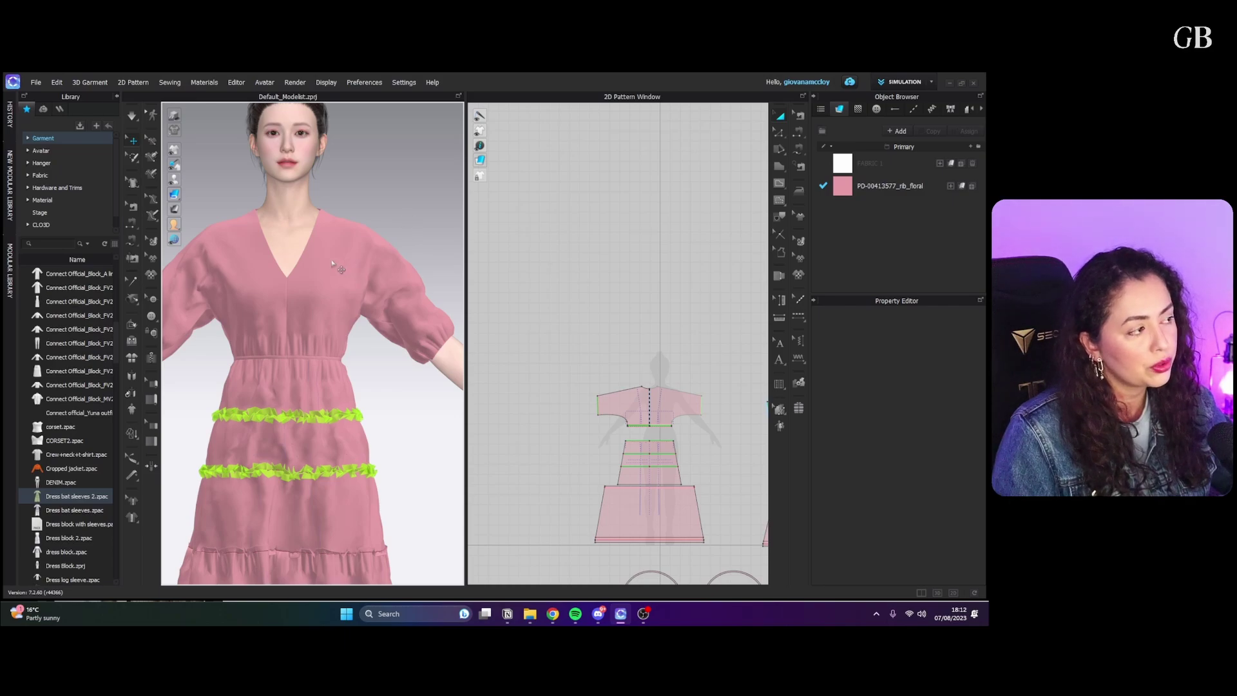
pyautogui.rightClick(331, 260)
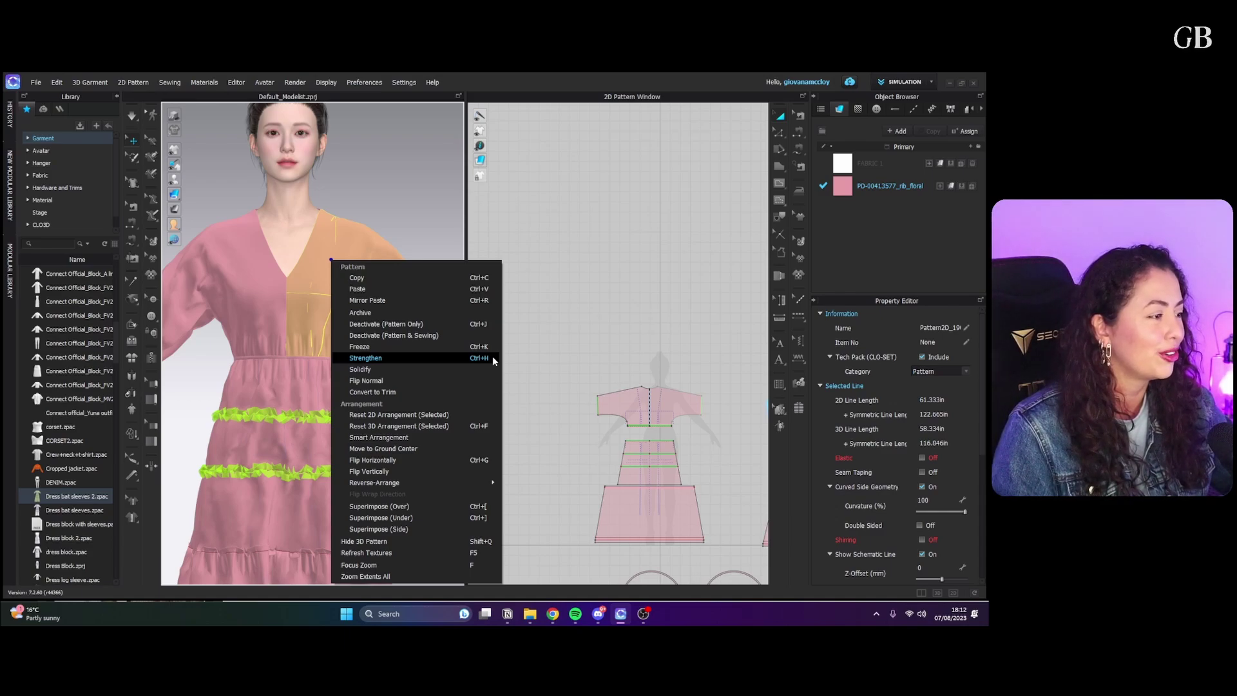
pyautogui.click(458, 370)
pyautogui.rightClick(610, 405)
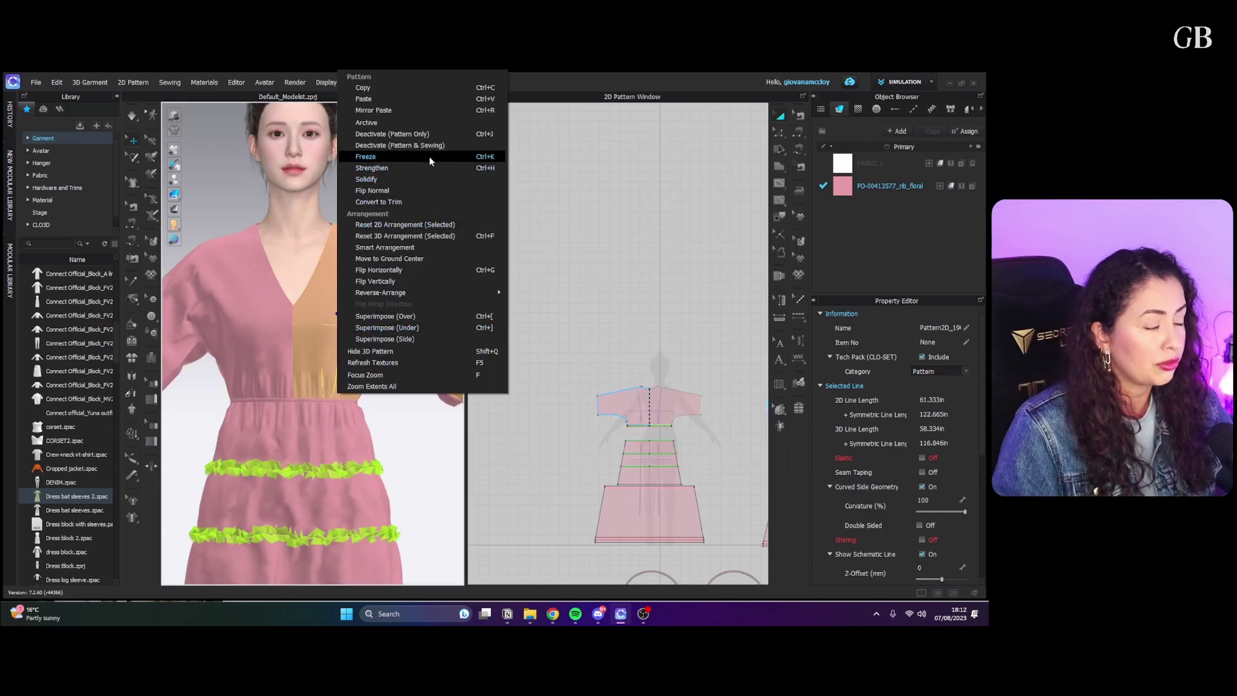
pyautogui.click(429, 156)
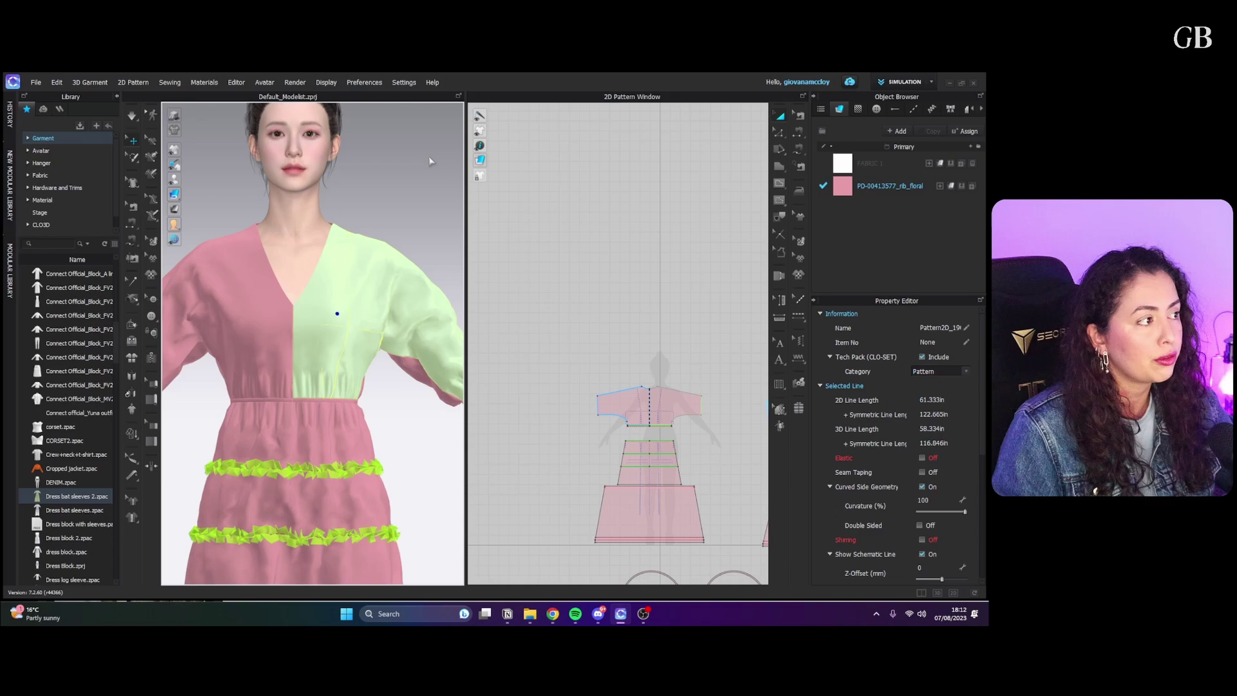
# - Try to move the frozen bodice half sideways, and clear the selection
pyautogui.click(398, 311)
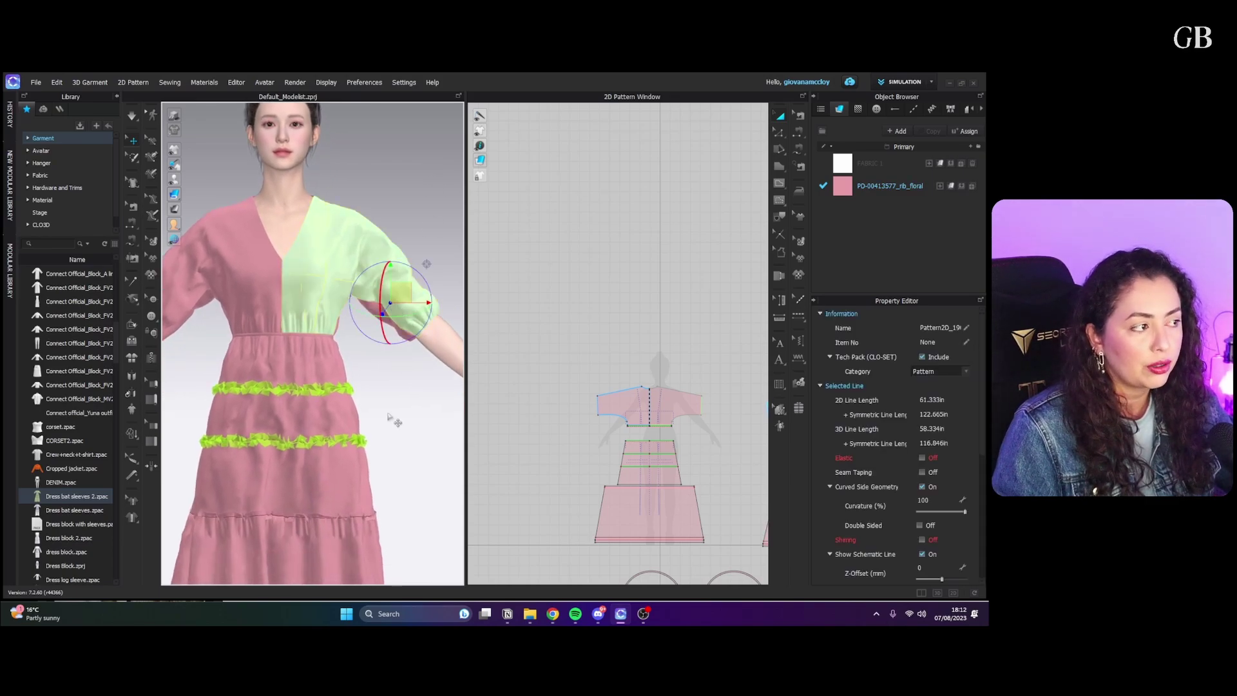
pyautogui.click(423, 411)
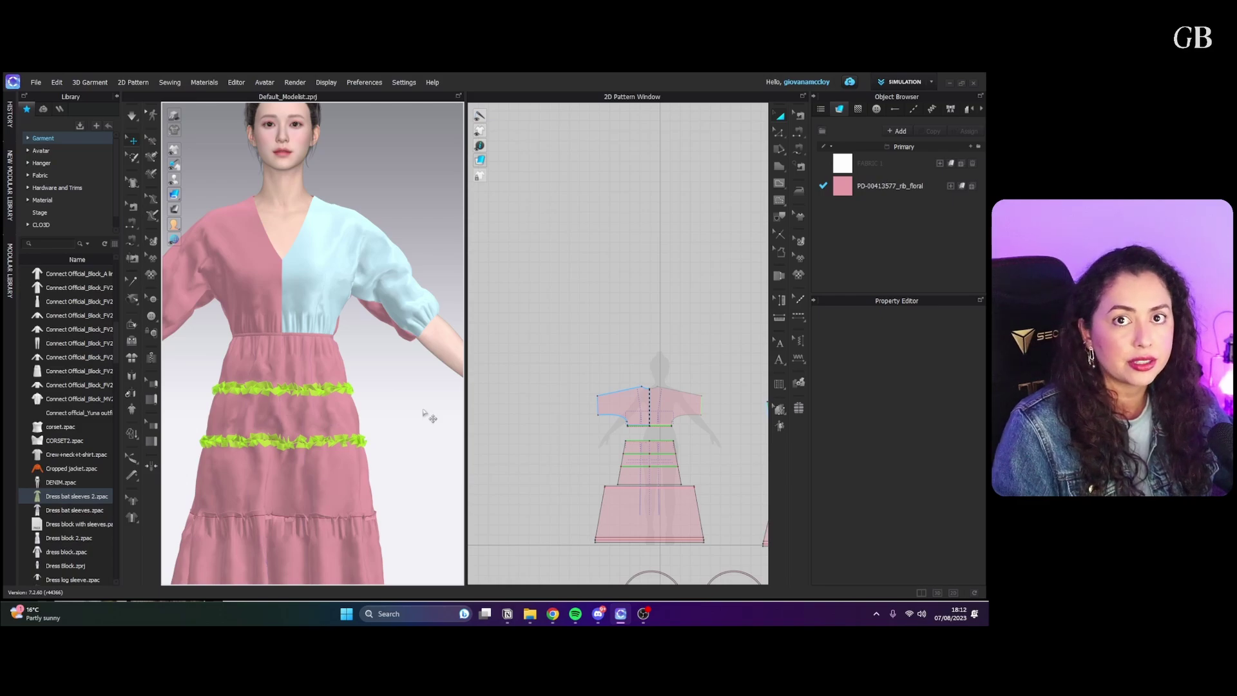
pyautogui.click(336, 265)
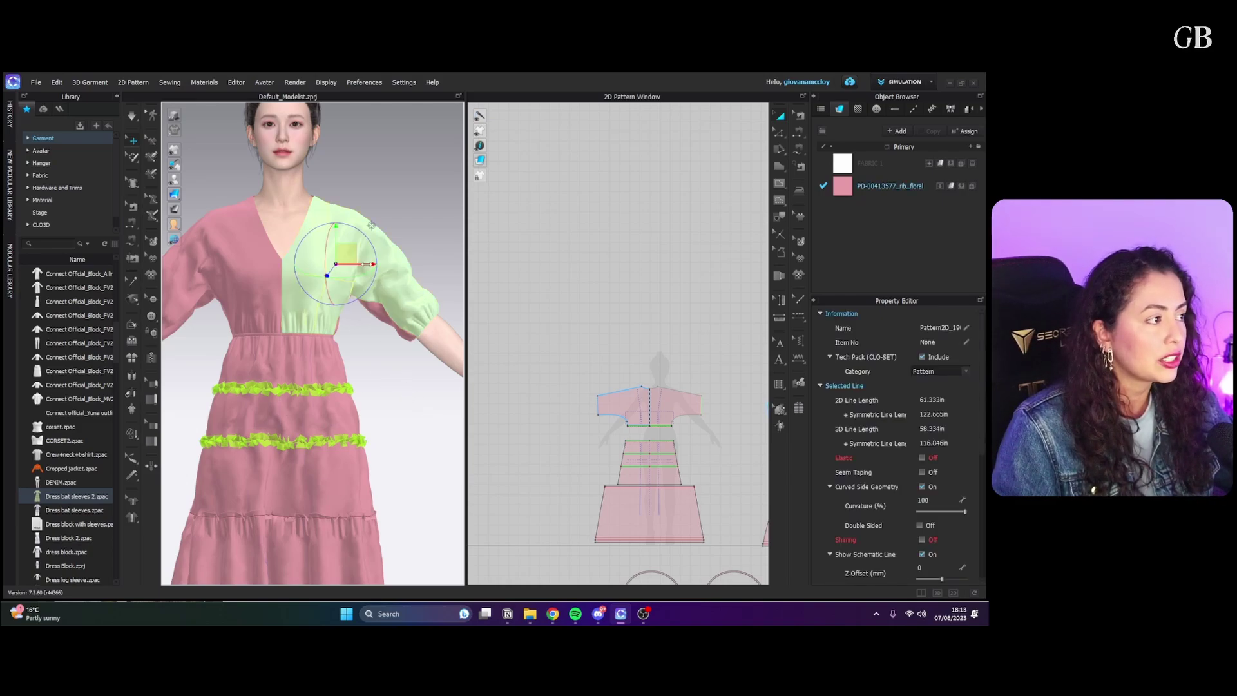
pyautogui.moveTo(371, 264); pyautogui.dragTo(325, 258)
pyautogui.click(423, 385)
pyautogui.click(378, 354)
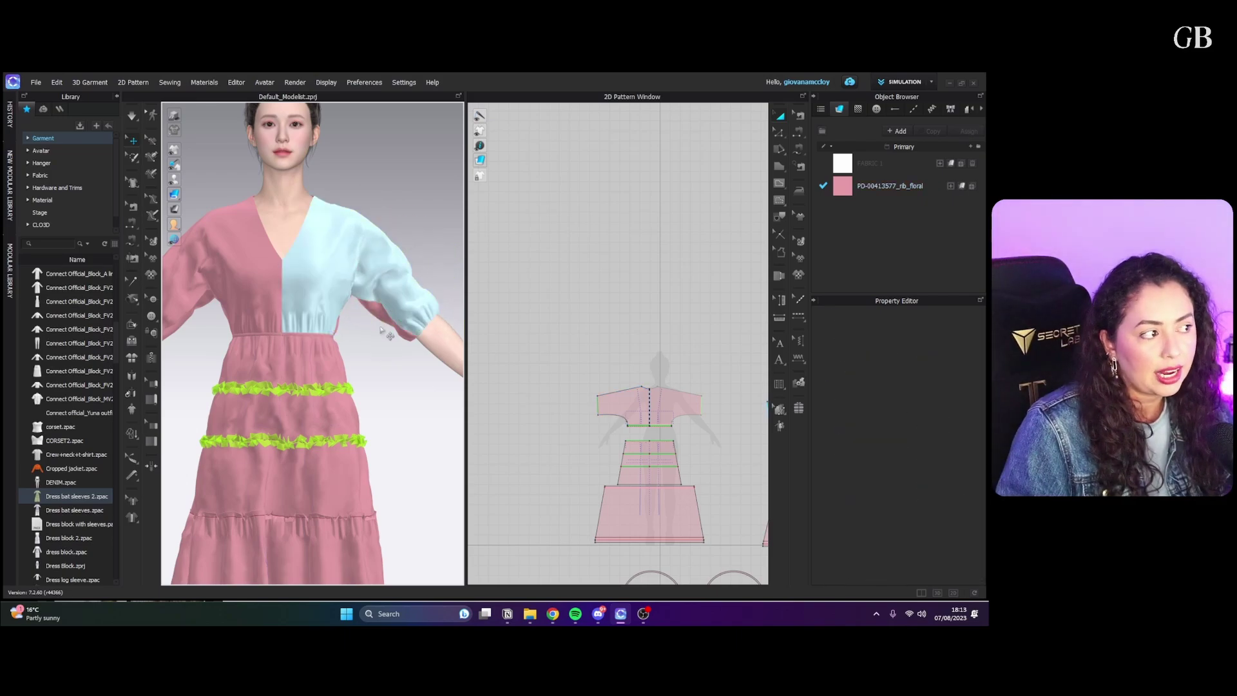
# - Simulate the garment, tug on the frozen and unfrozen bodice halves to compare them, and stop the simulation
pyautogui.press('space')
pyautogui.moveTo(384, 317); pyautogui.dragTo(330, 380)
pyautogui.click(321, 339)
pyautogui.moveTo(263, 300); pyautogui.dragTo(213, 289)
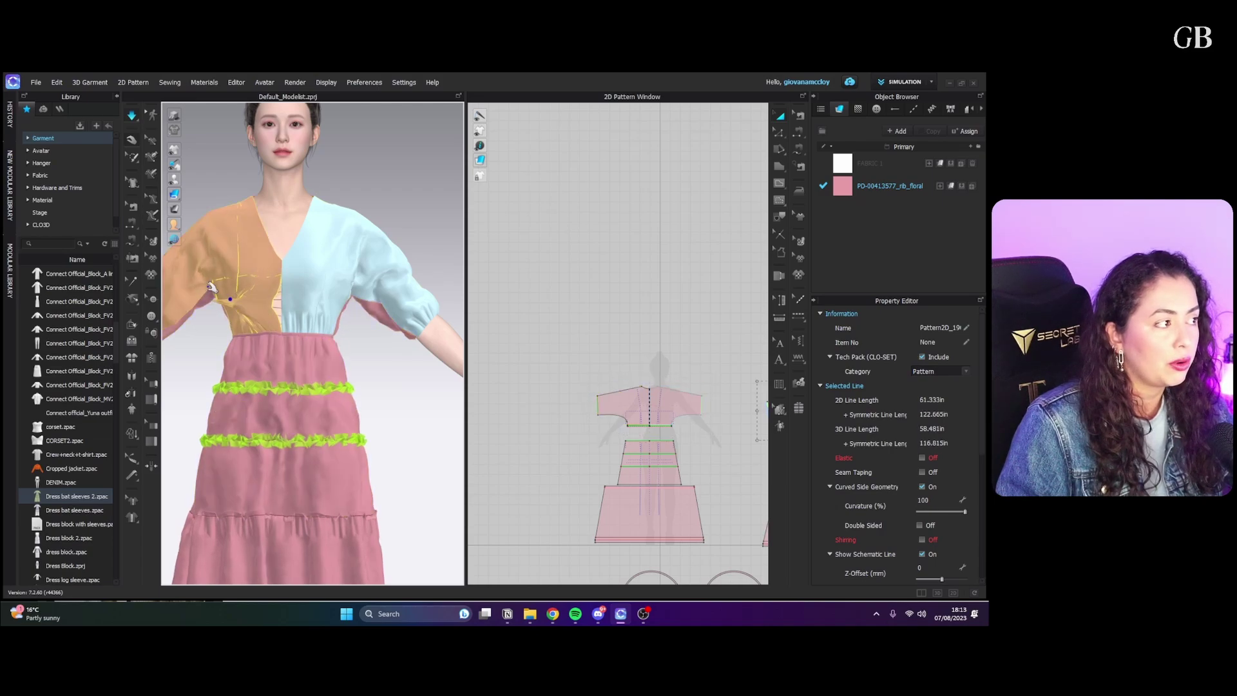
pyautogui.moveTo(259, 244); pyautogui.dragTo(219, 252)
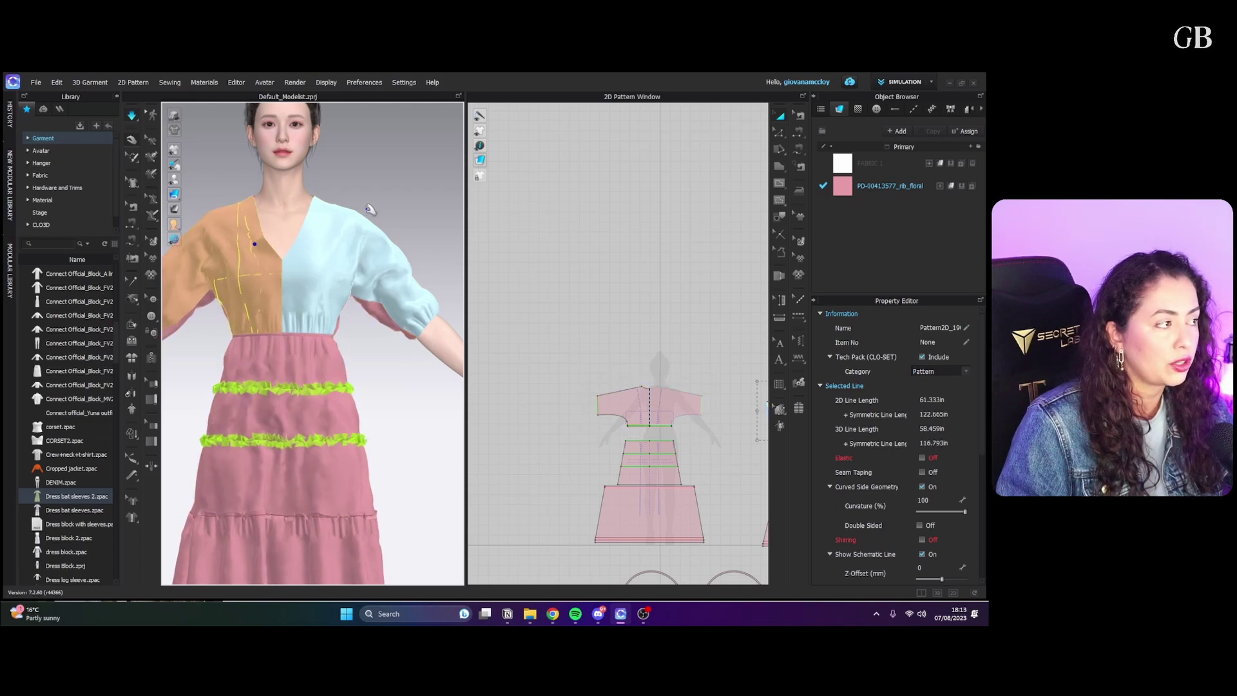
pyautogui.press('space')
pyautogui.click(380, 188)
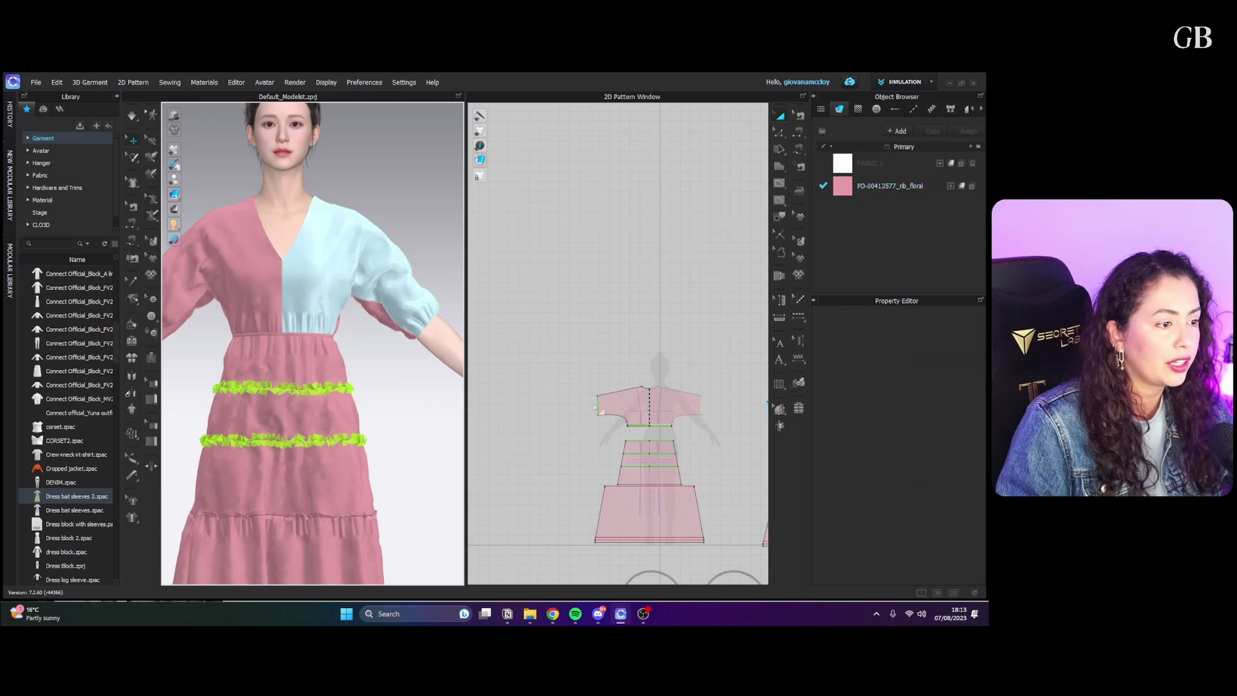
# - Freeze the remaining bodice pieces and simulate the unfrozen skirt, stopping the simulation at the end
pyautogui.scroll(-3, 596, 407)
pyautogui.scroll(-3, 421, 392)
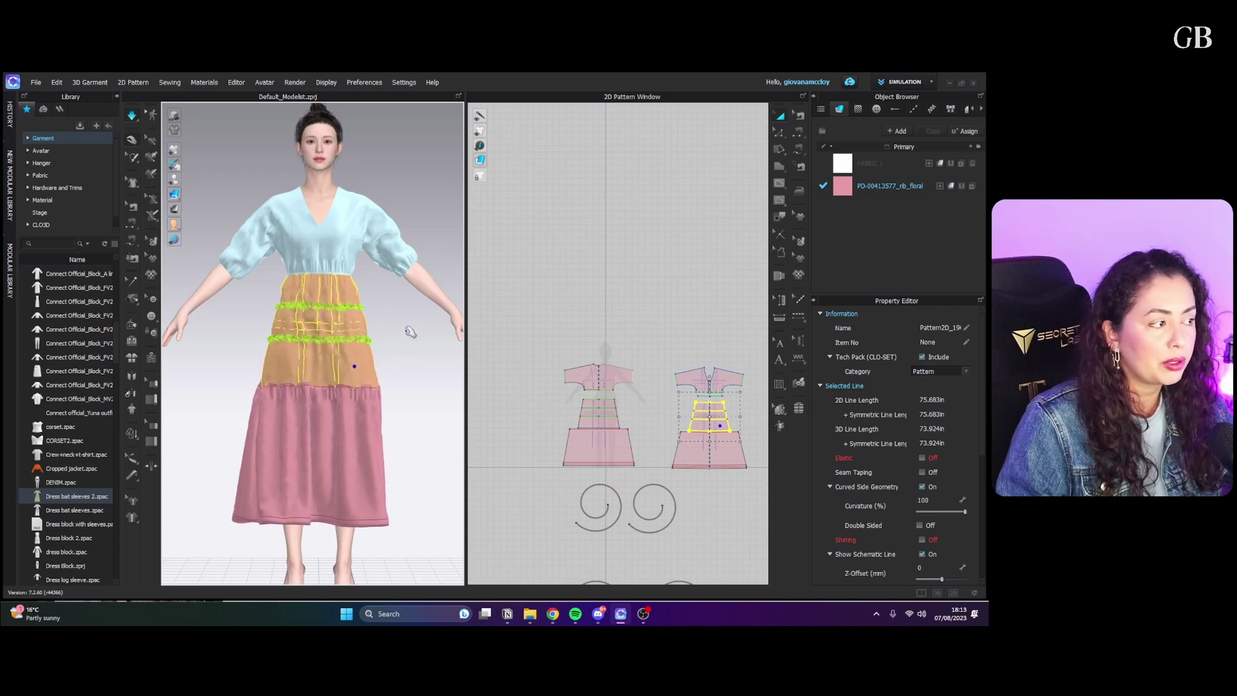
pyautogui.press('space')
pyautogui.click(413, 339)
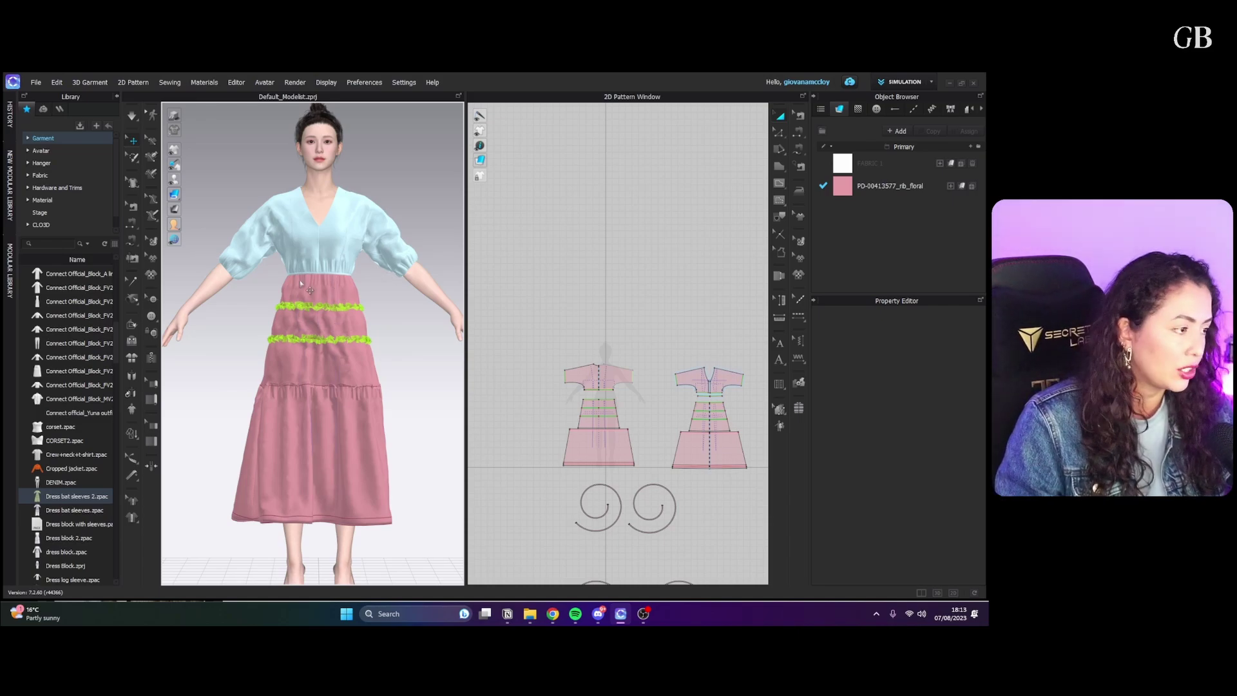
# - Examine the frozen bodice, the unfrozen upper skirt and the ruffle trim together with its spiral 2D pattern
pyautogui.scroll(4, 316, 284)
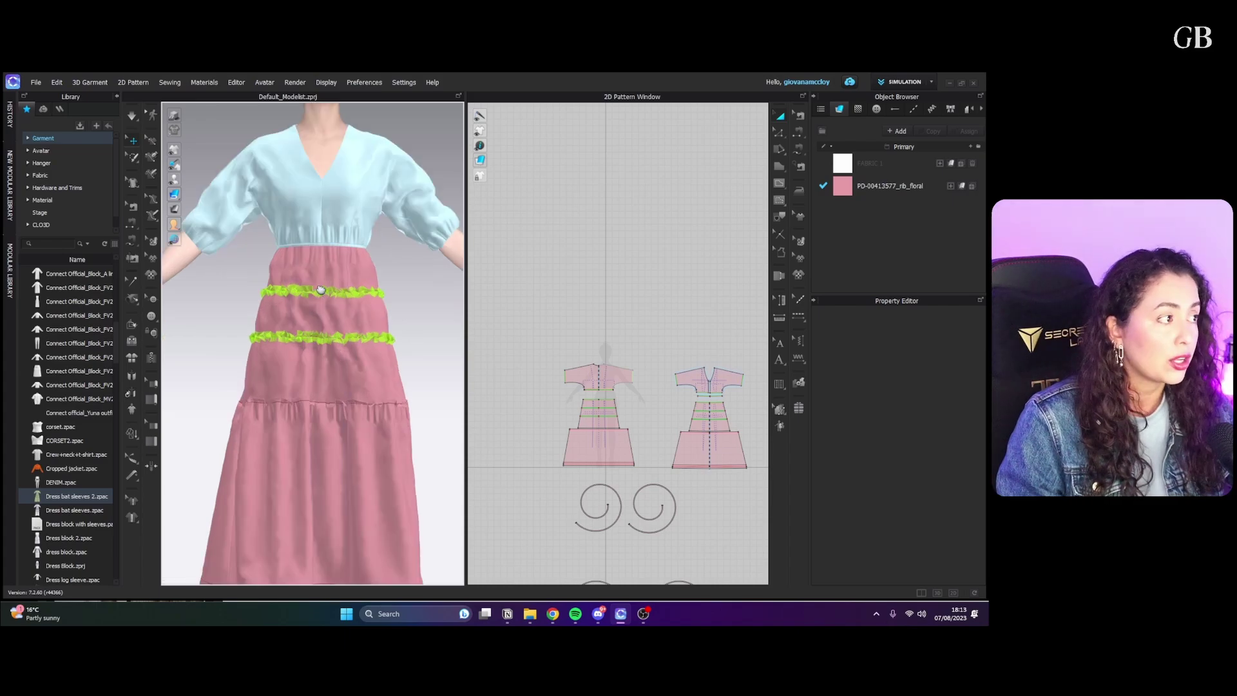
pyautogui.click(337, 261)
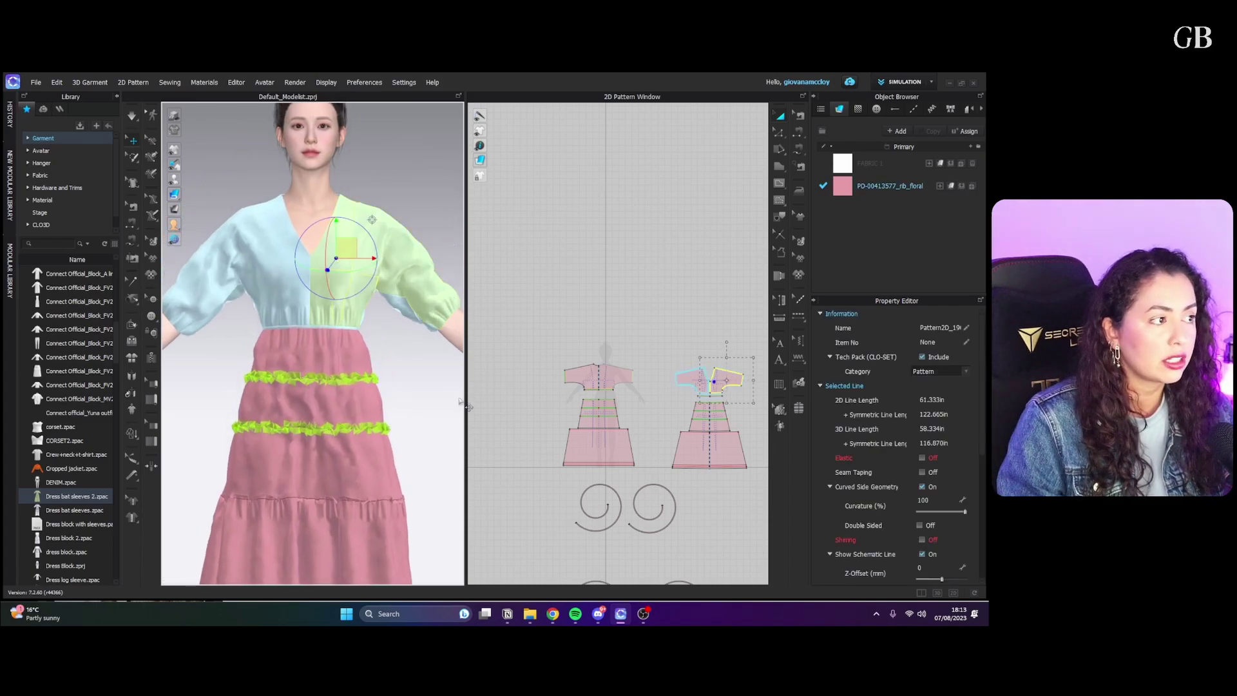
pyautogui.click(425, 416)
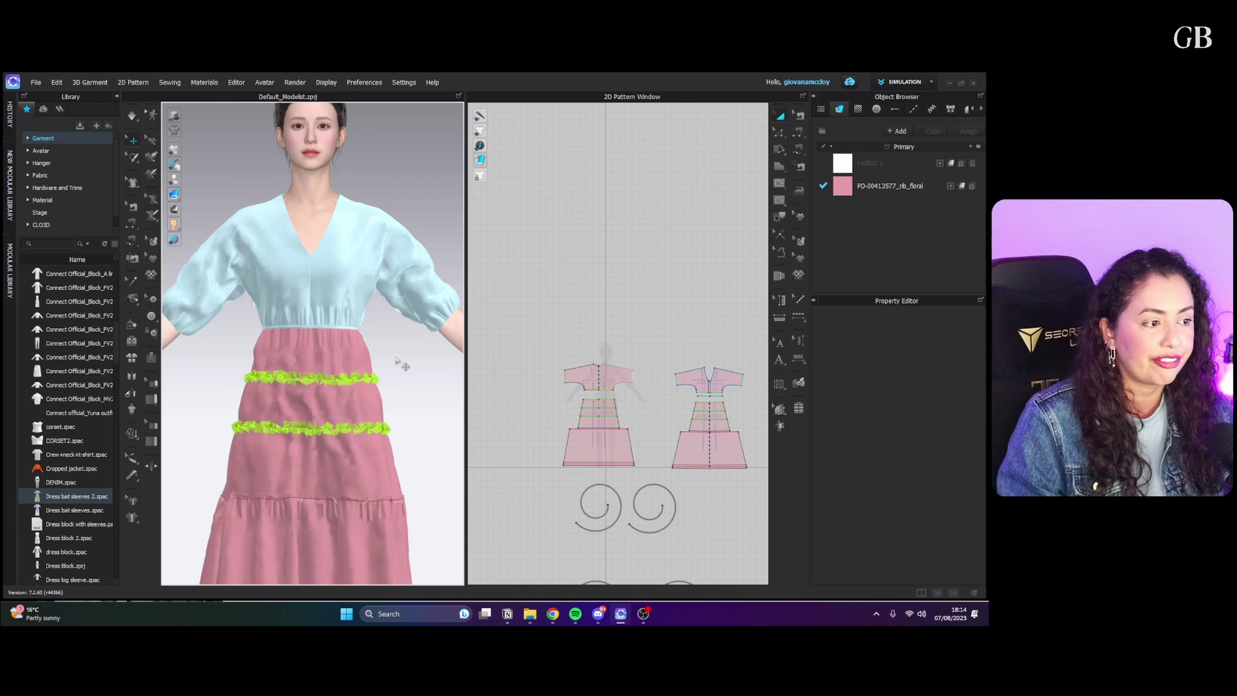
pyautogui.click(358, 357)
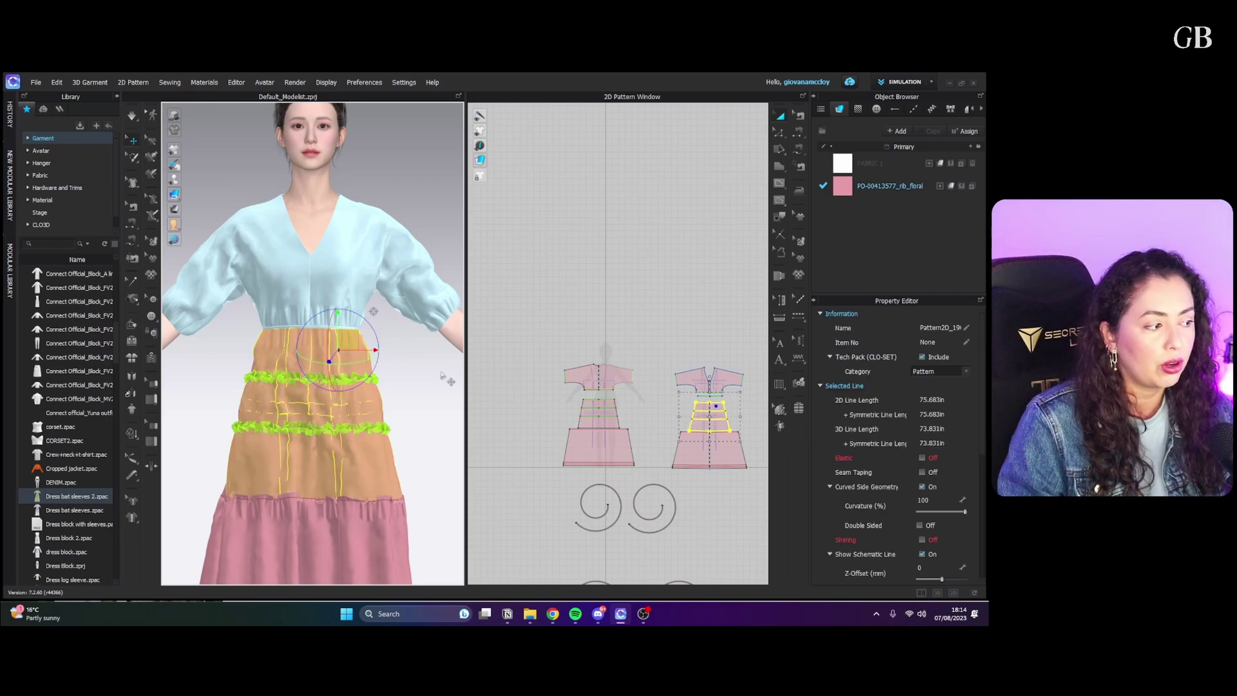
pyautogui.click(433, 377)
pyautogui.scroll(-4, 433, 377)
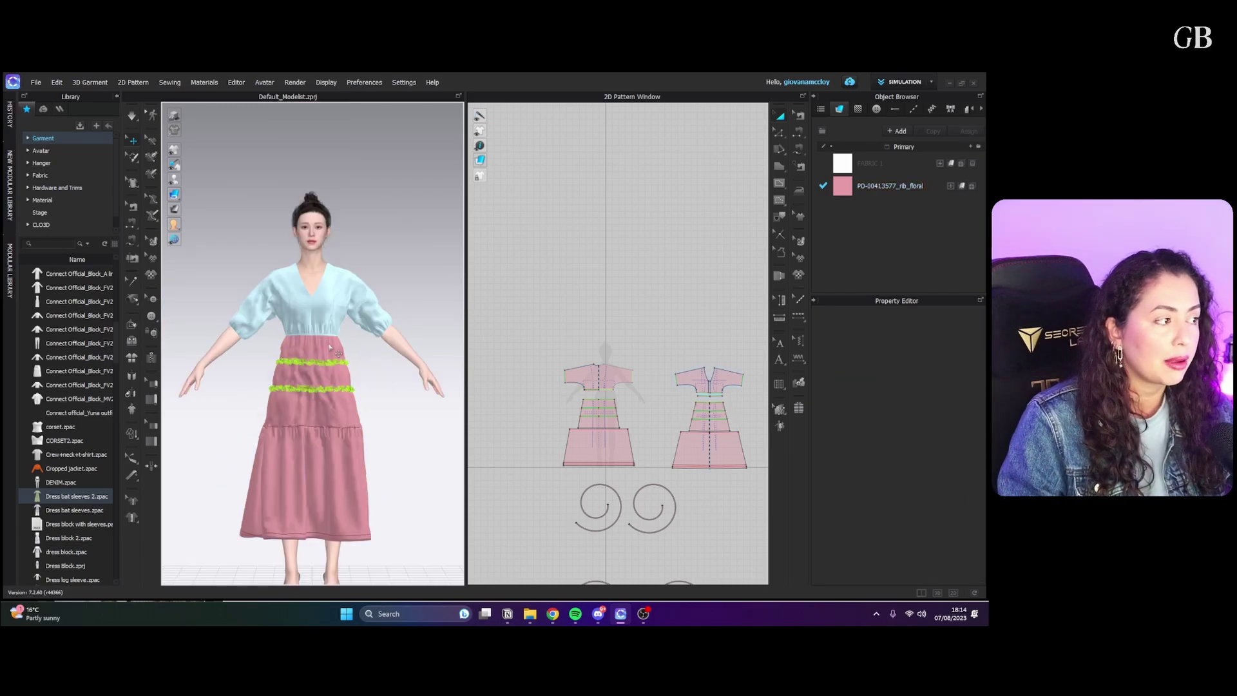
pyautogui.scroll(5, 320, 343)
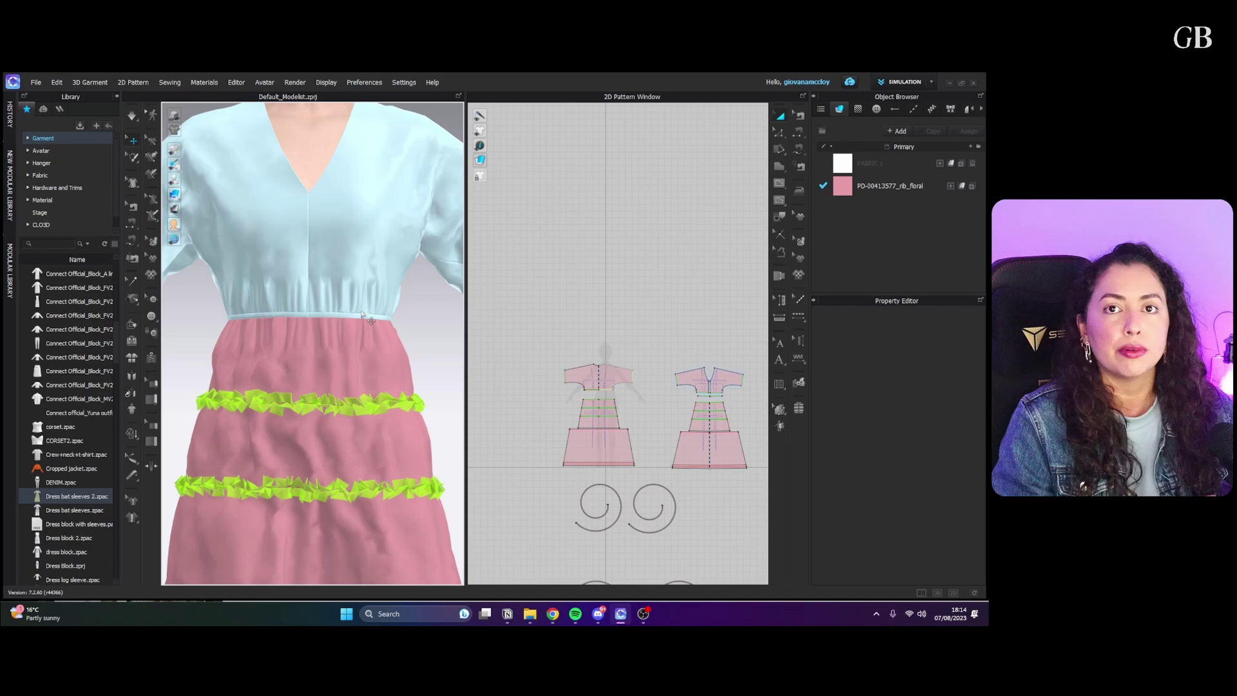
pyautogui.click(362, 288)
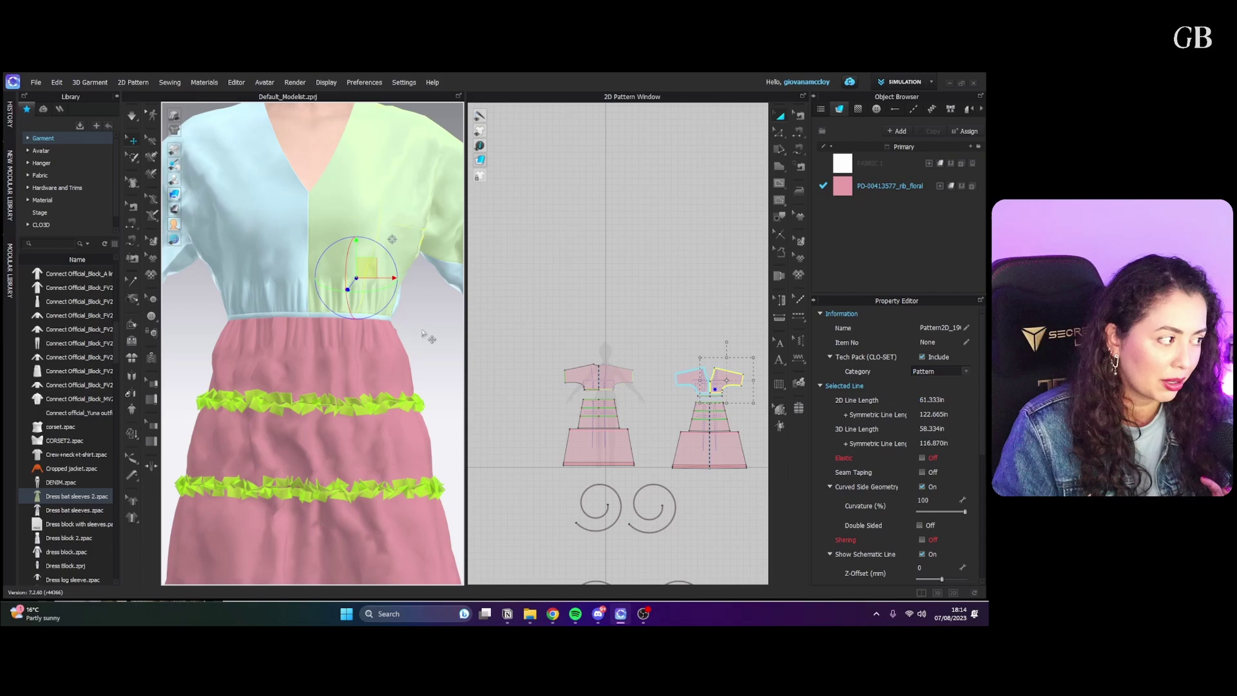
pyautogui.moveTo(396, 380); pyautogui.dragTo(411, 333, button='middle')
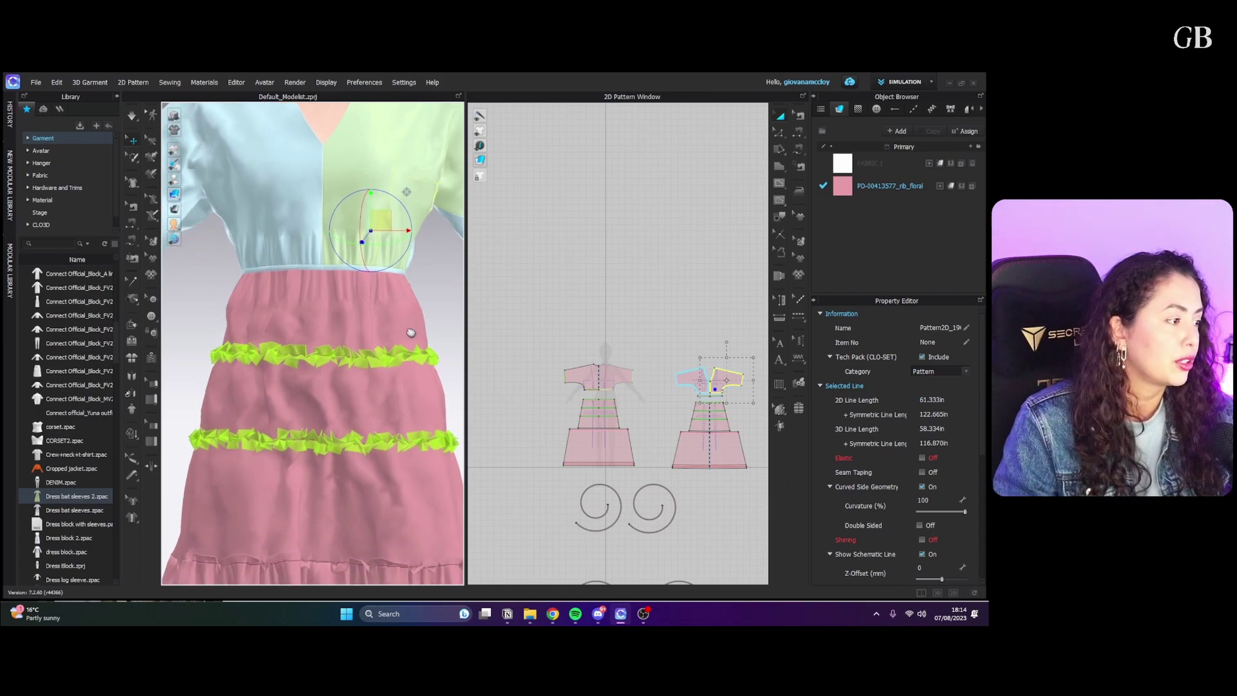
pyautogui.click(391, 358)
pyautogui.scroll(3, 652, 536)
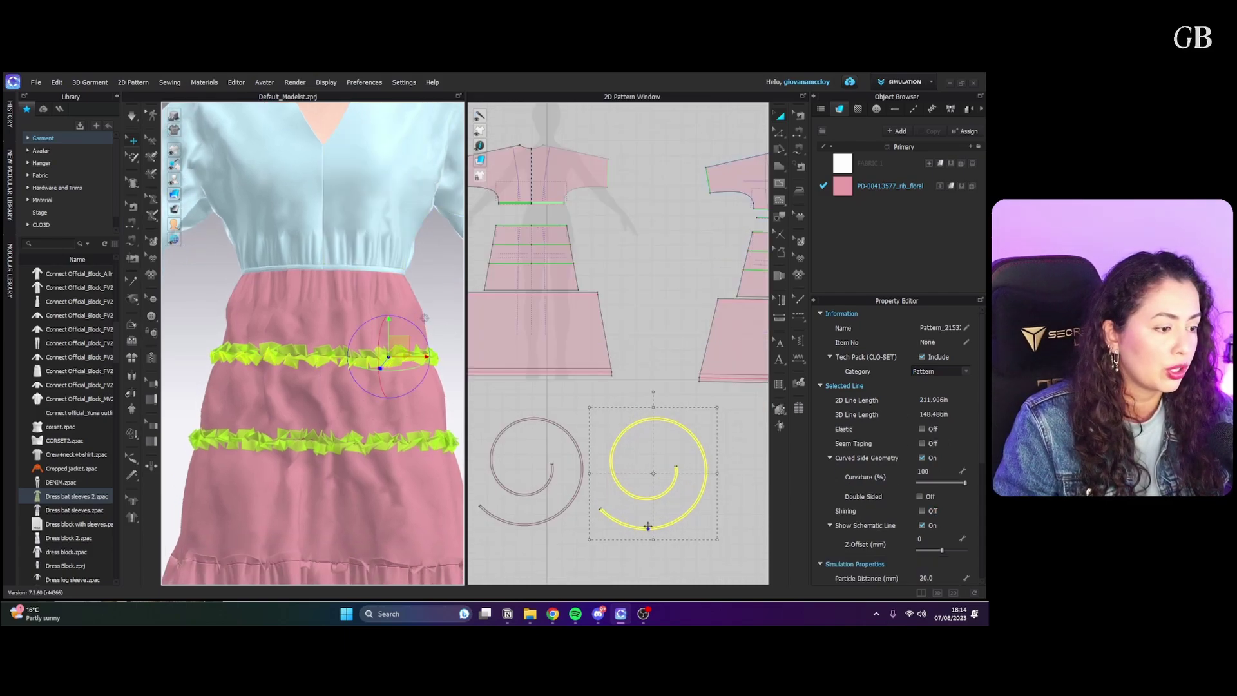
pyautogui.click(429, 277)
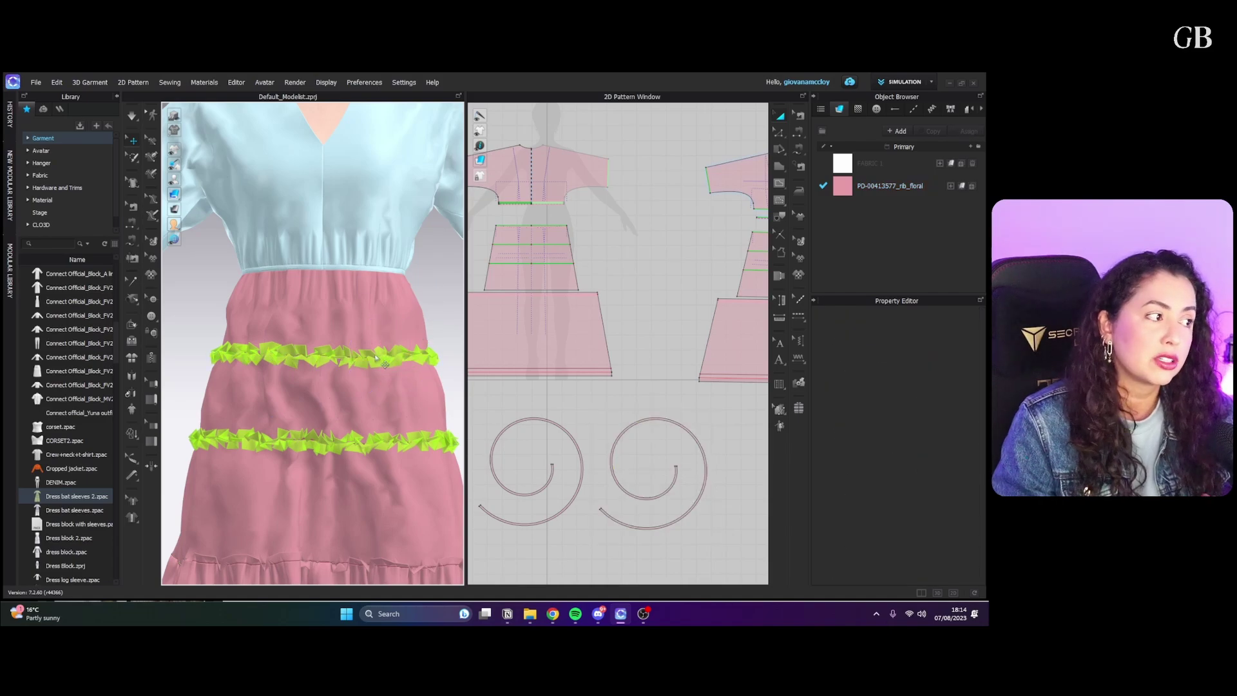
# - Freeze the upper skirt section between the waist and the bottom tier
pyautogui.rightClick(382, 332)
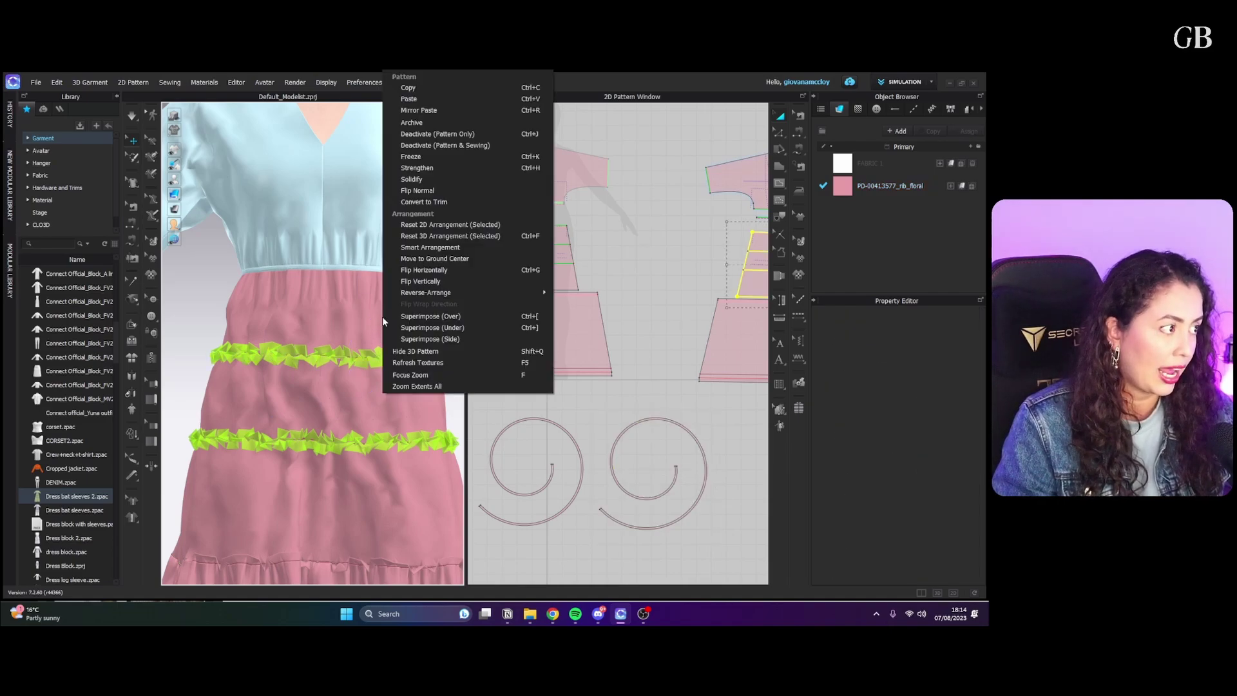
pyautogui.rightClick(275, 373)
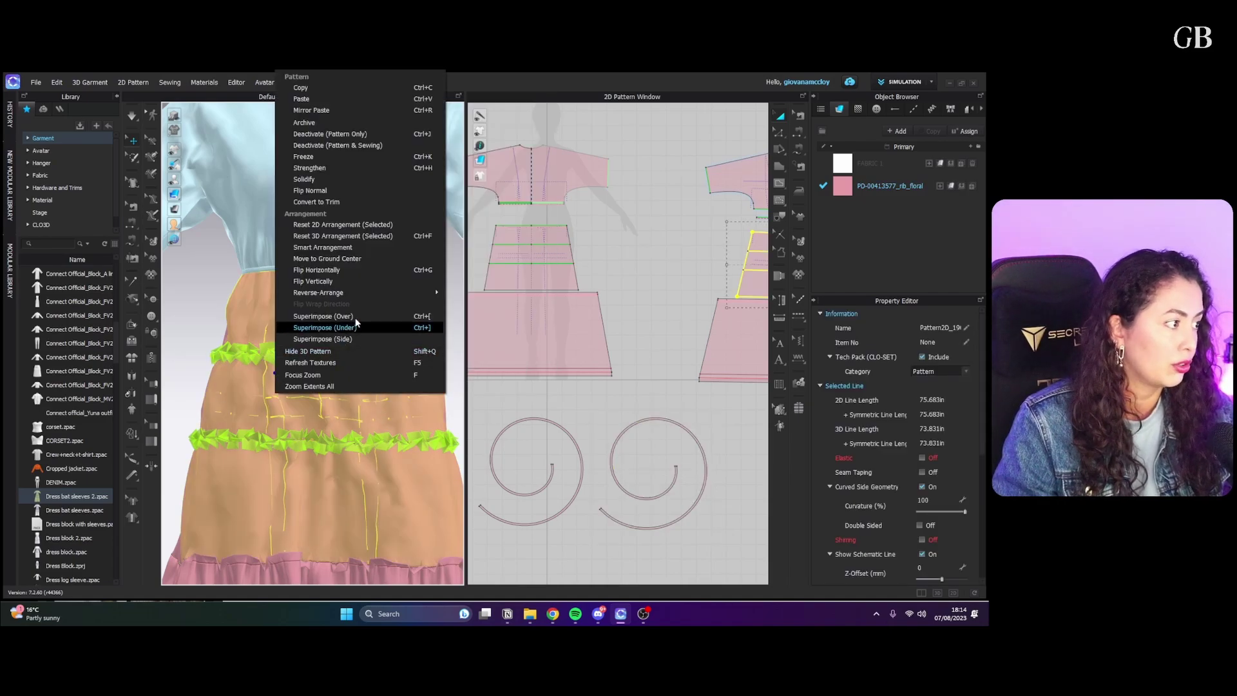
pyautogui.click(373, 190)
pyautogui.moveTo(365, 482); pyautogui.dragTo(193, 479, button='right')
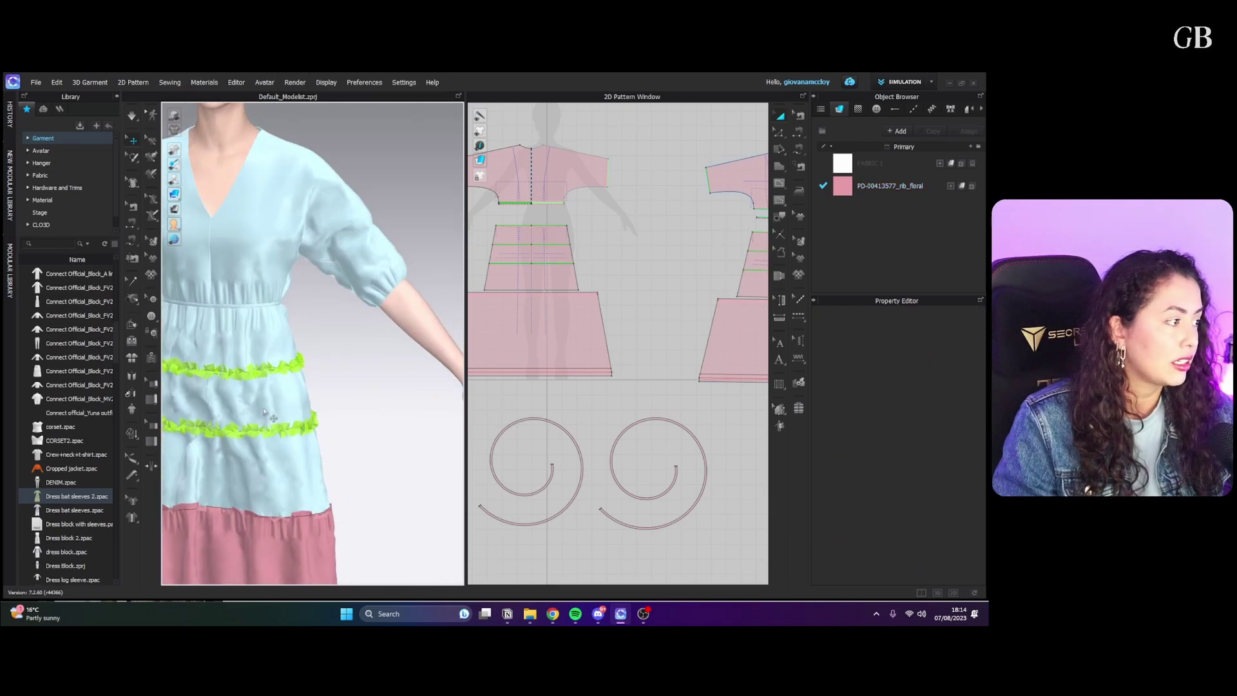
pyautogui.moveTo(264, 410); pyautogui.dragTo(401, 382, button='middle')
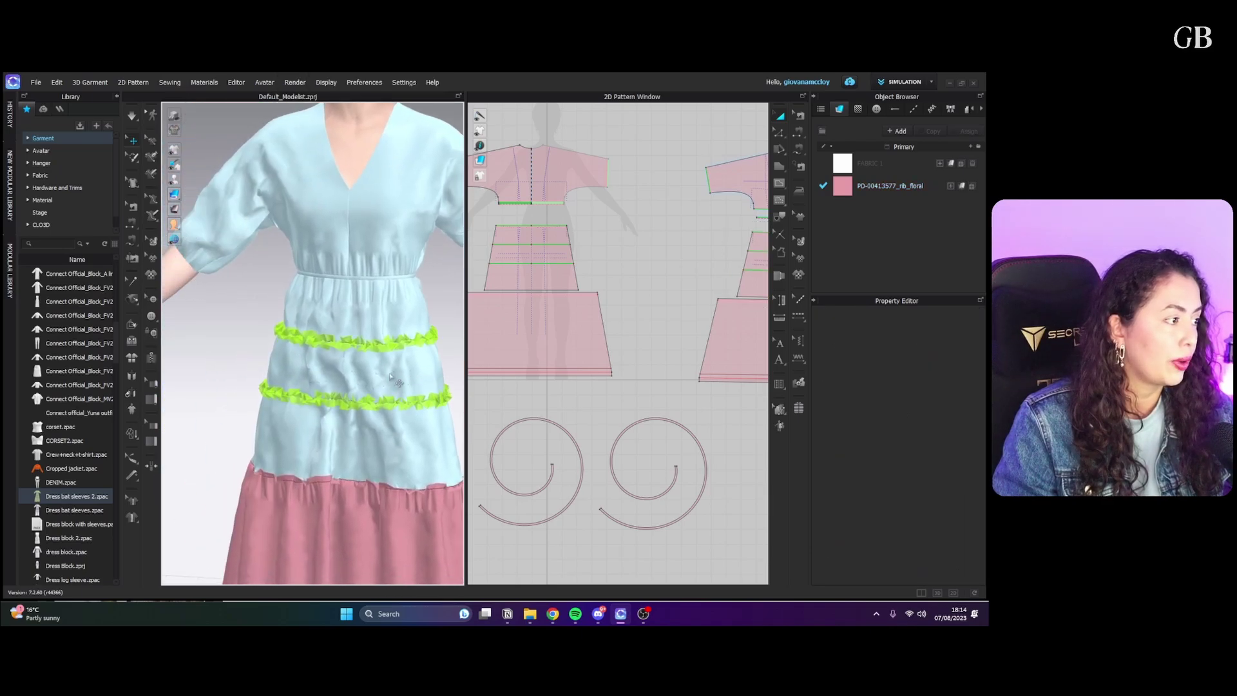
# - Simulate with the bodice and upper skirt frozen, and pull on the upper ruffle trim
pyautogui.rightClick(375, 343)
pyautogui.click(485, 316)
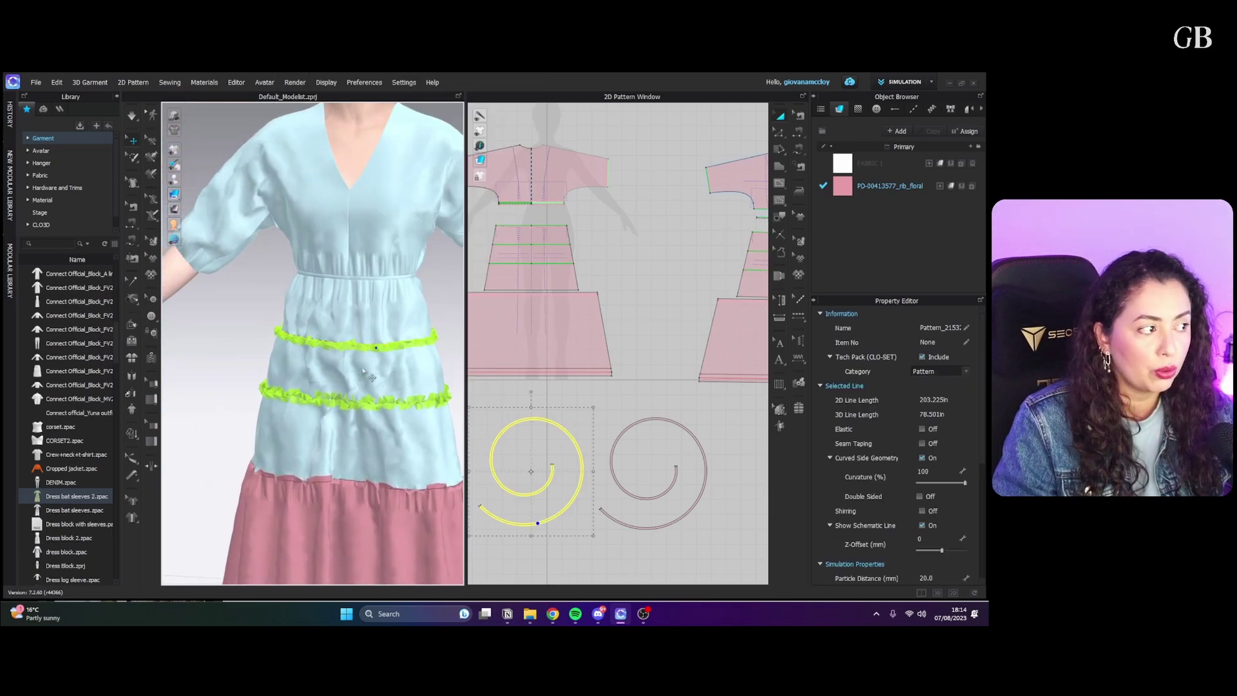
pyautogui.scroll(3, 424, 336)
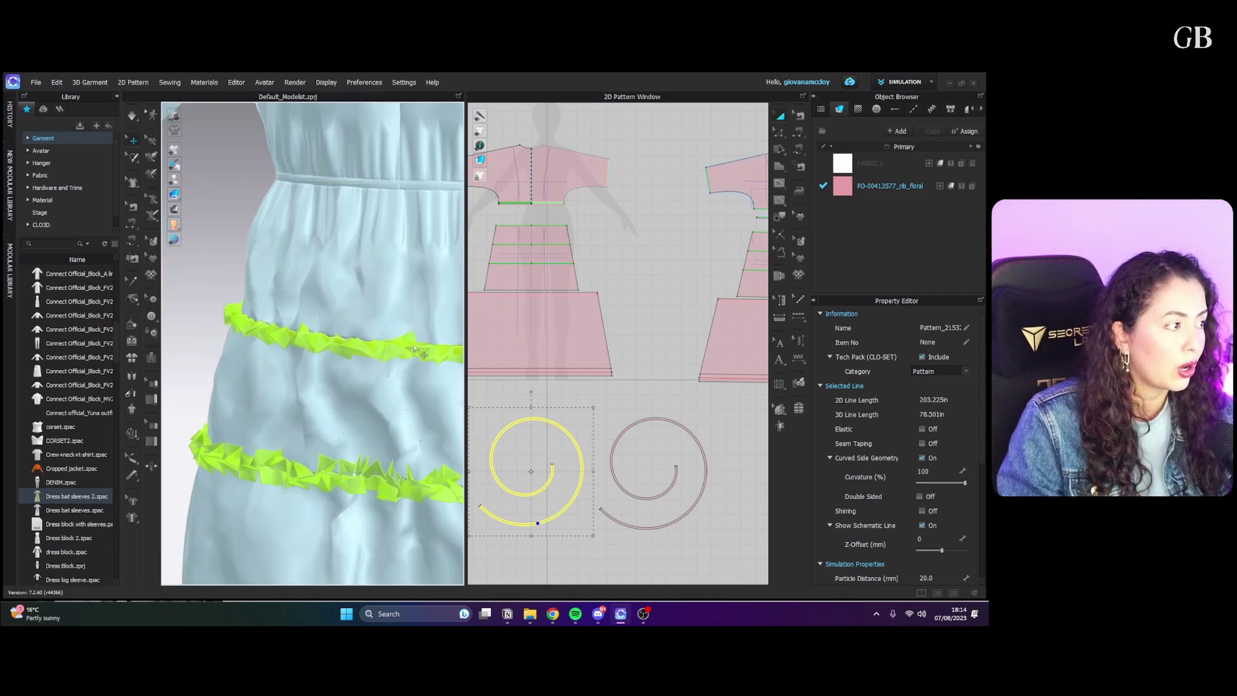
pyautogui.scroll(-3, 412, 356)
pyautogui.press('space')
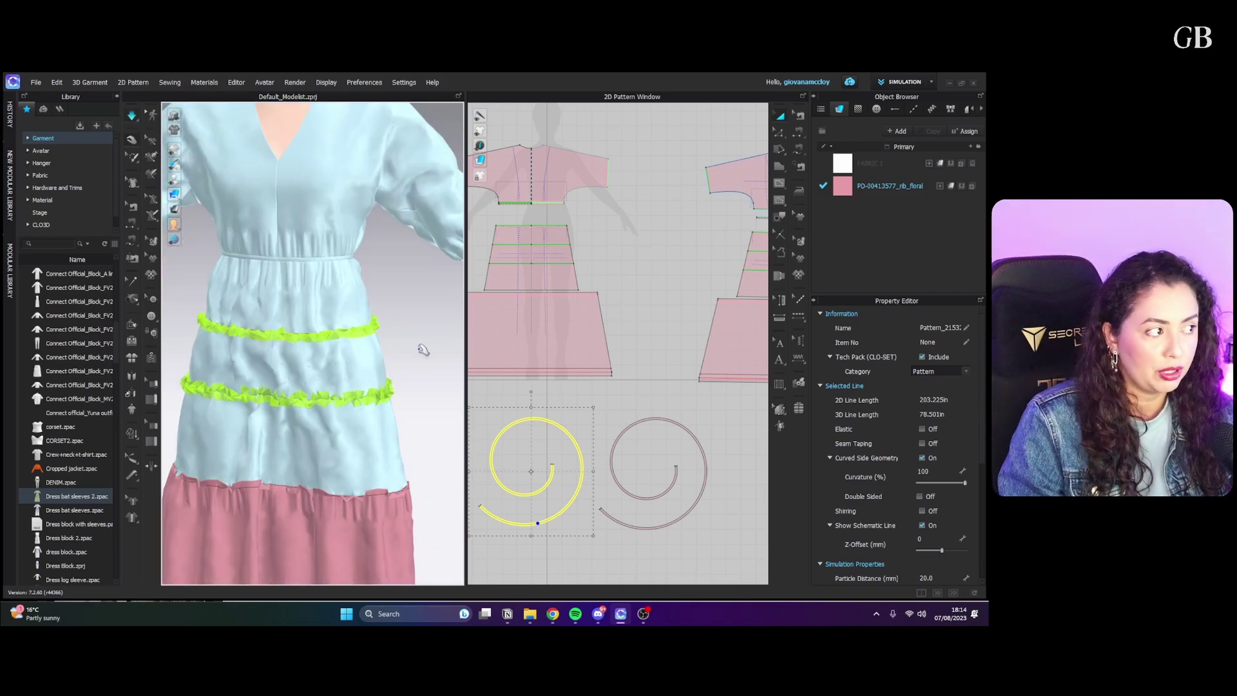
pyautogui.moveTo(375, 326); pyautogui.dragTo(434, 361)
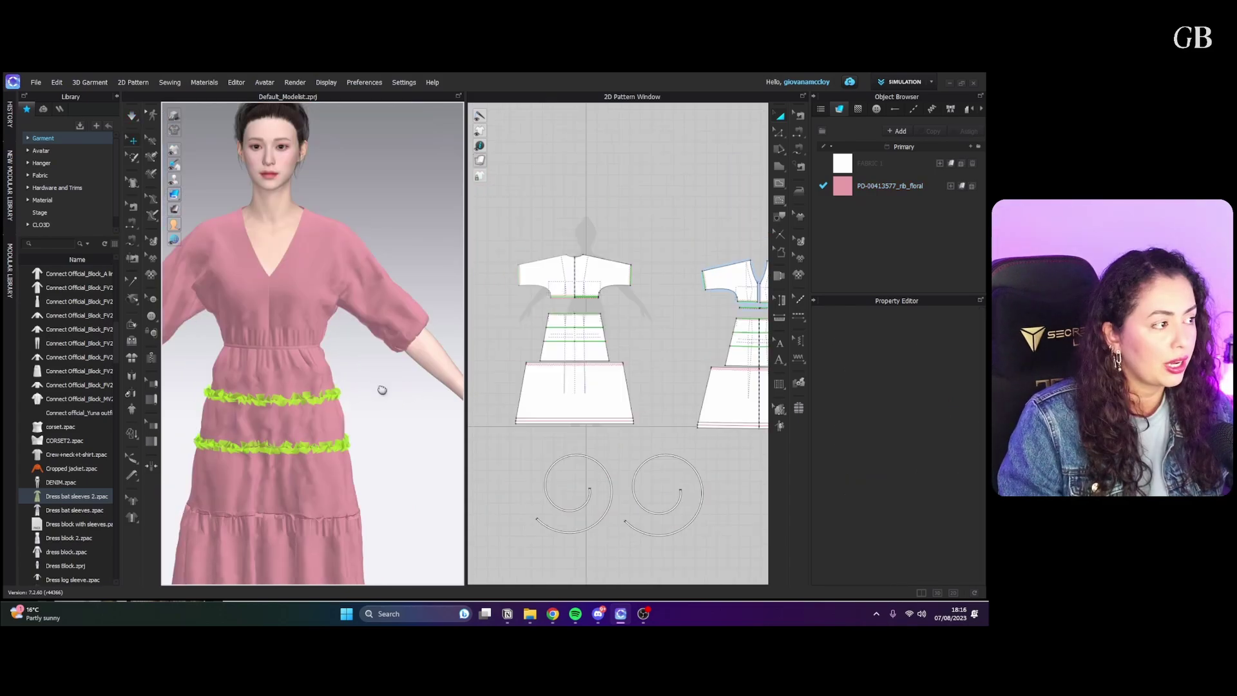
# - Strengthen the bodice half on the wearer's left side
pyautogui.rightClick(362, 287)
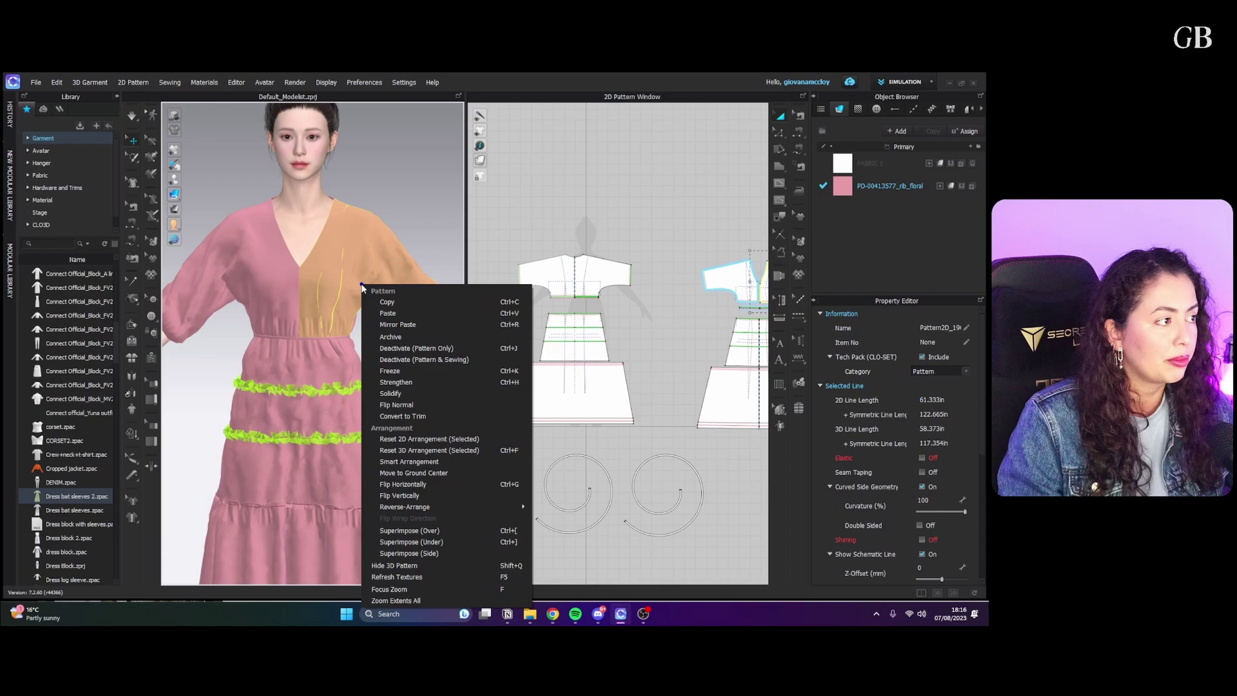
pyautogui.click(447, 381)
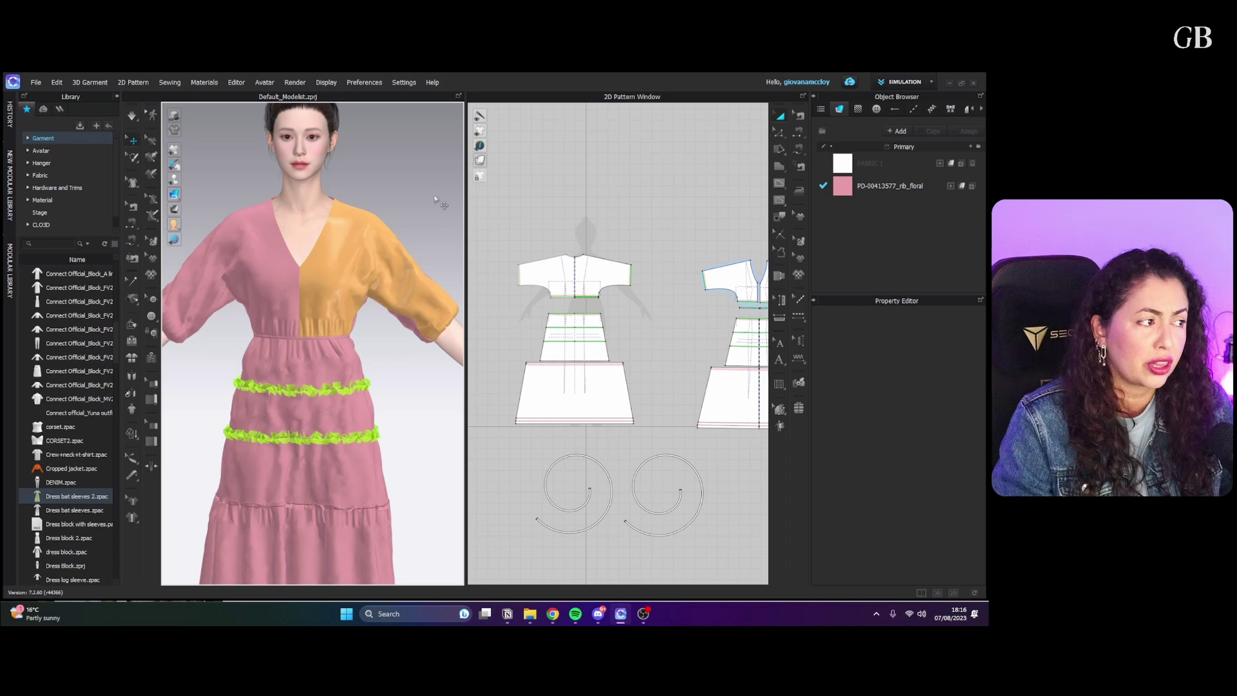
# - Simulate with the bodice half on the wearer's left side strengthened, and pull on its sleeve, underarm and shoulder
pyautogui.press('space')
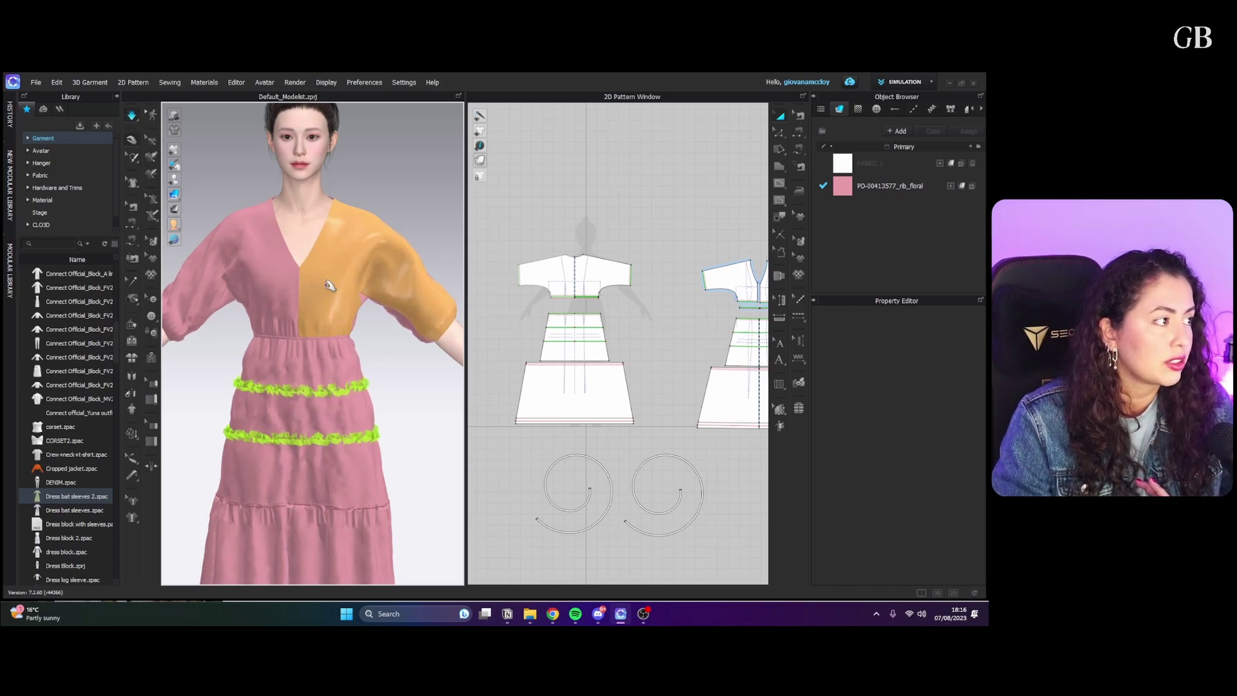
pyautogui.click(435, 340)
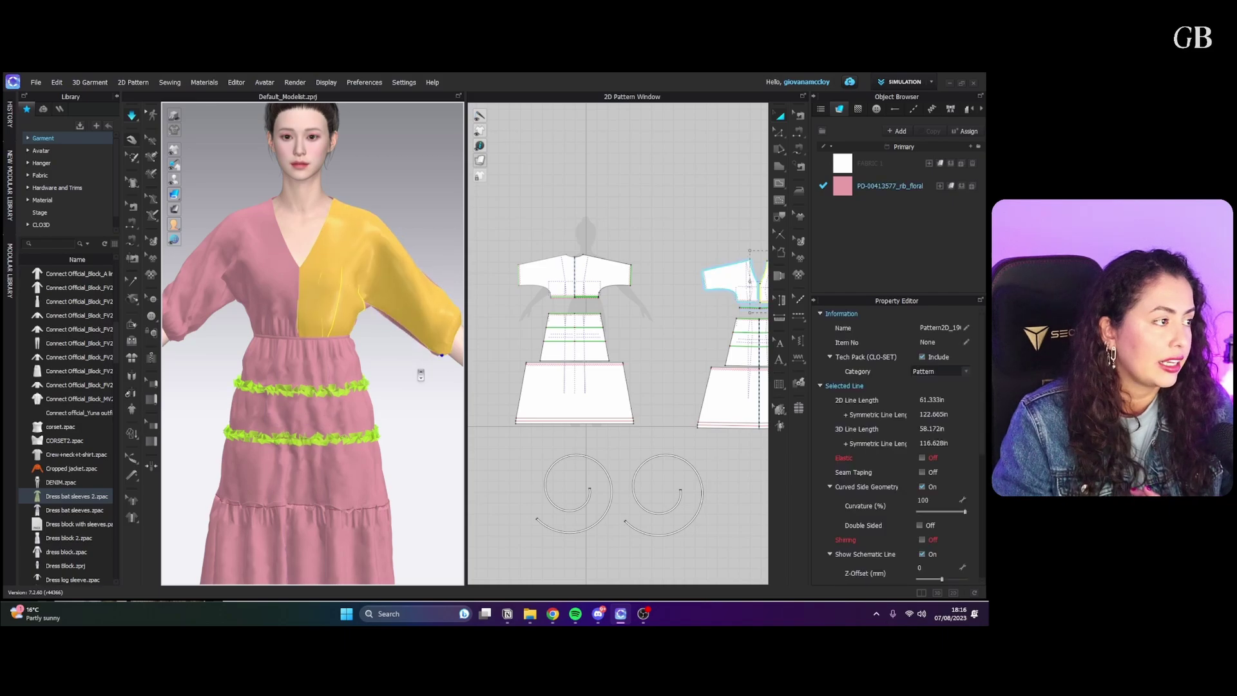
pyautogui.moveTo(442, 361); pyautogui.dragTo(392, 322, button='right')
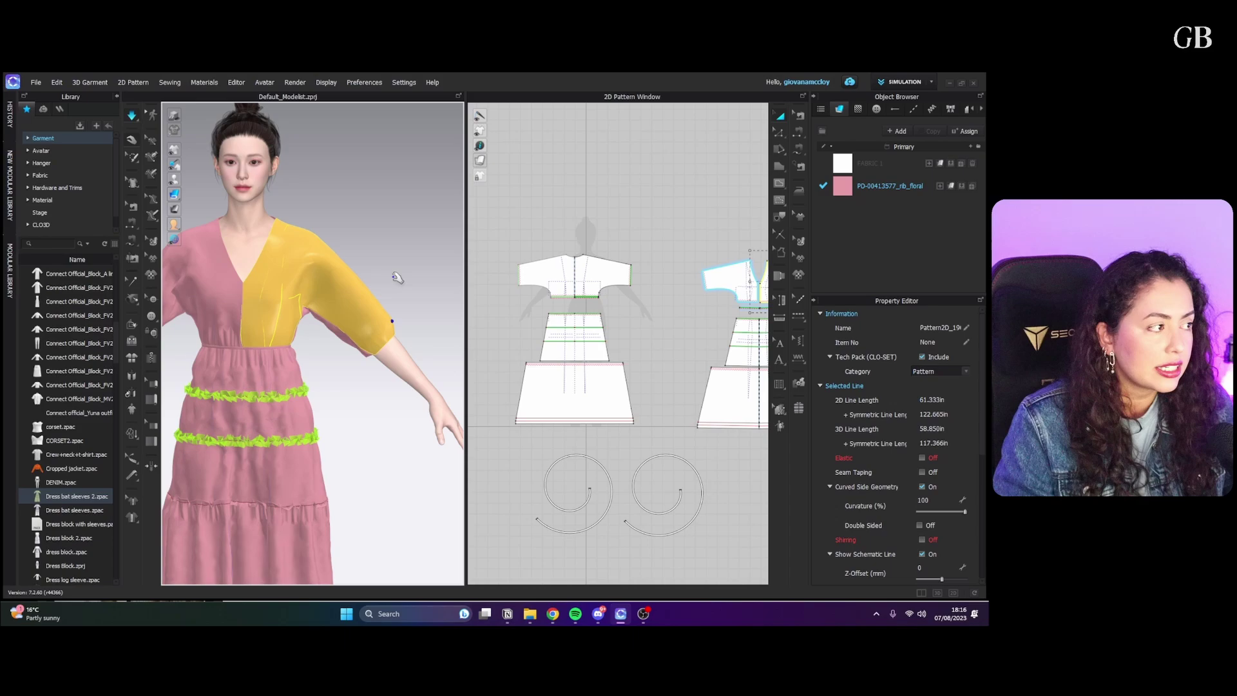
pyautogui.click(312, 314)
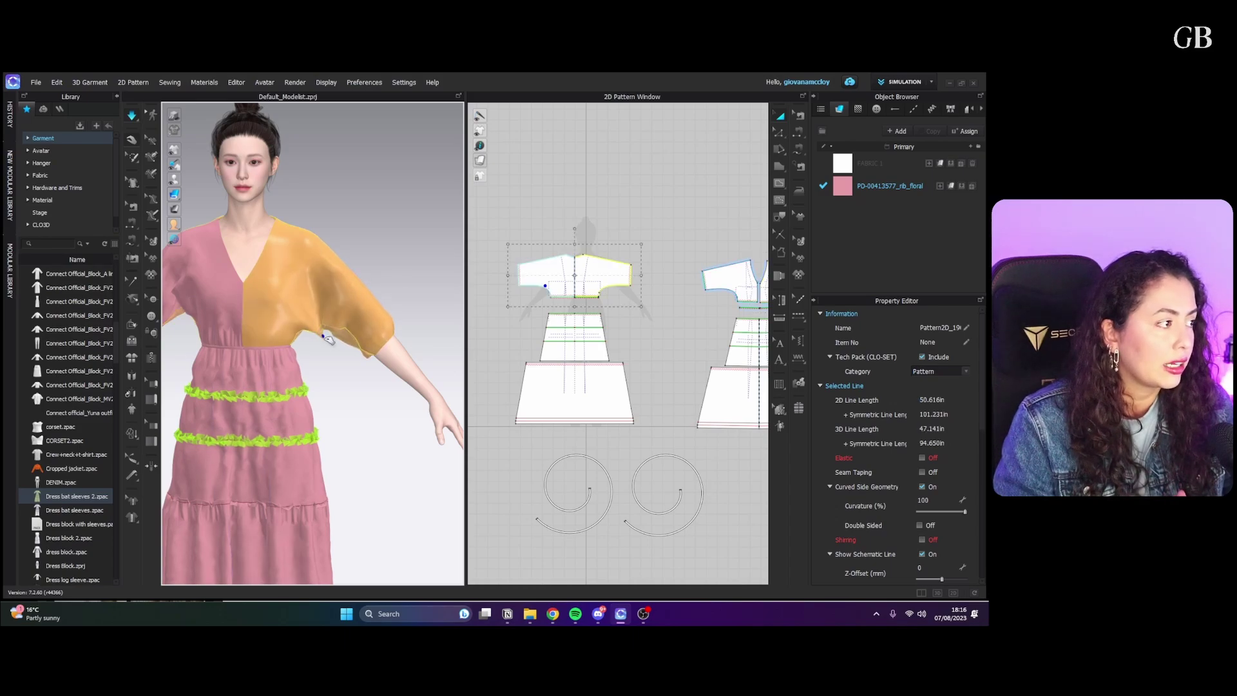
pyautogui.click(362, 344)
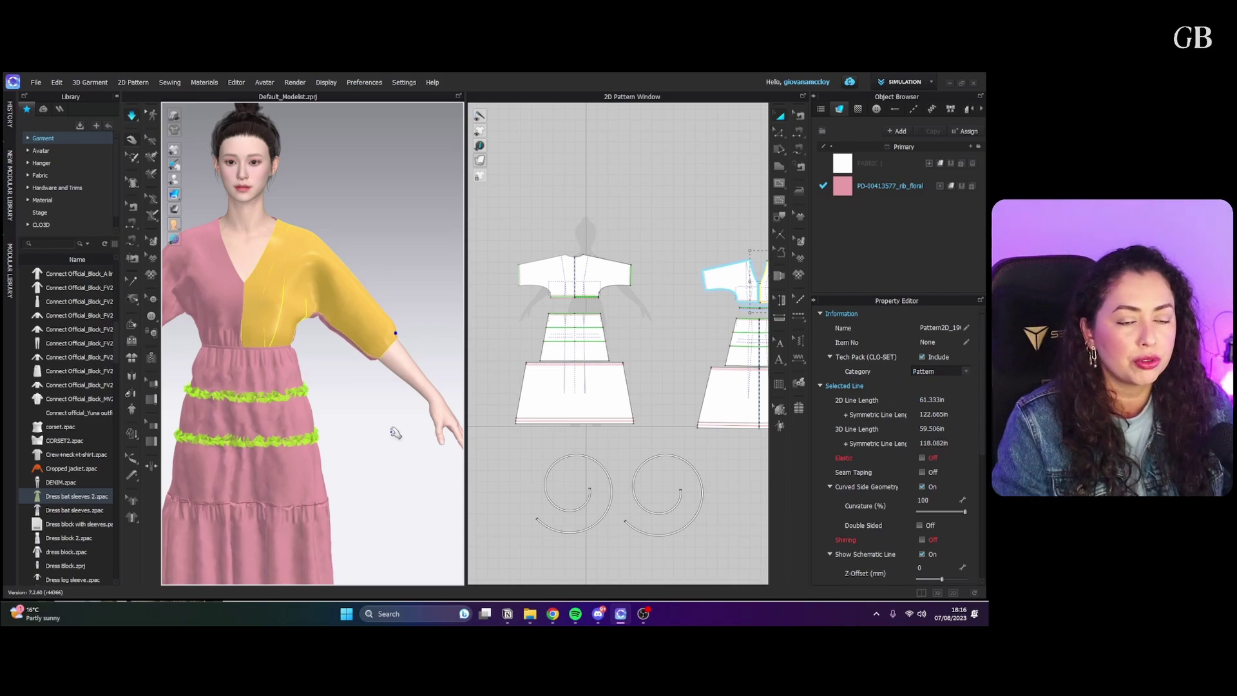
pyautogui.scroll(-5, 384, 406)
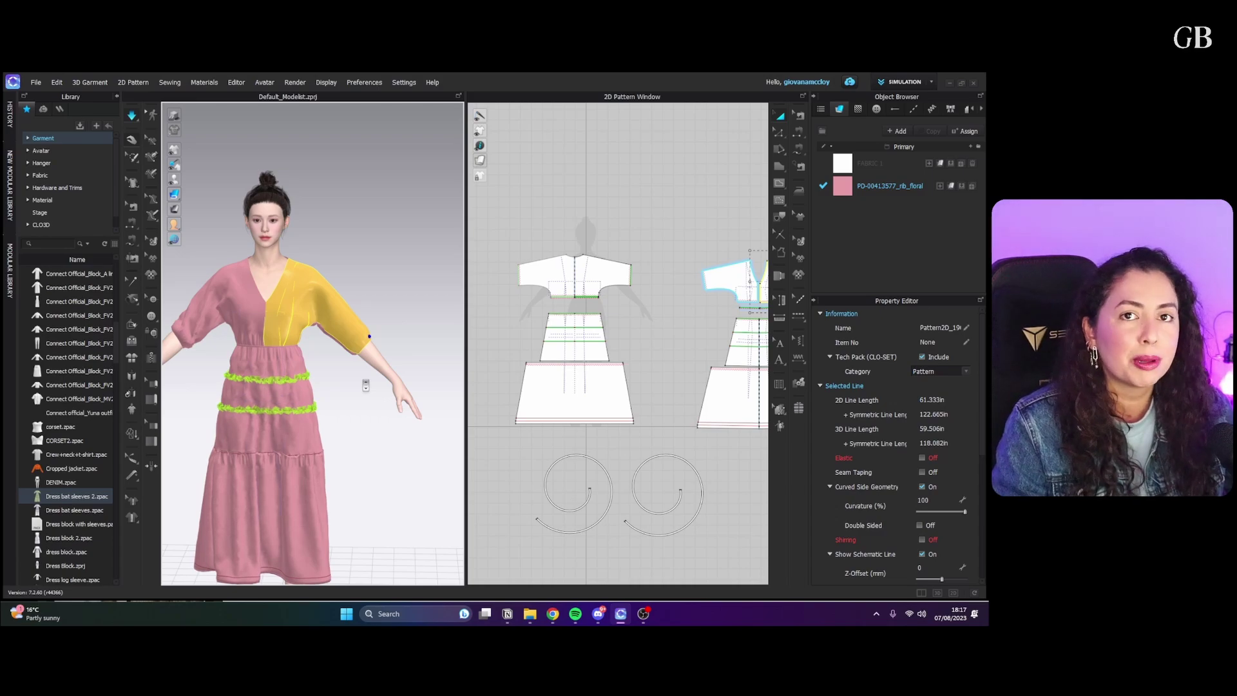
pyautogui.moveTo(348, 354)
pyautogui.mouseDown()
pyautogui.moveTo(355, 340)
pyautogui.moveTo(342, 331)
pyautogui.mouseUp()
pyautogui.scroll(4, 341, 332)
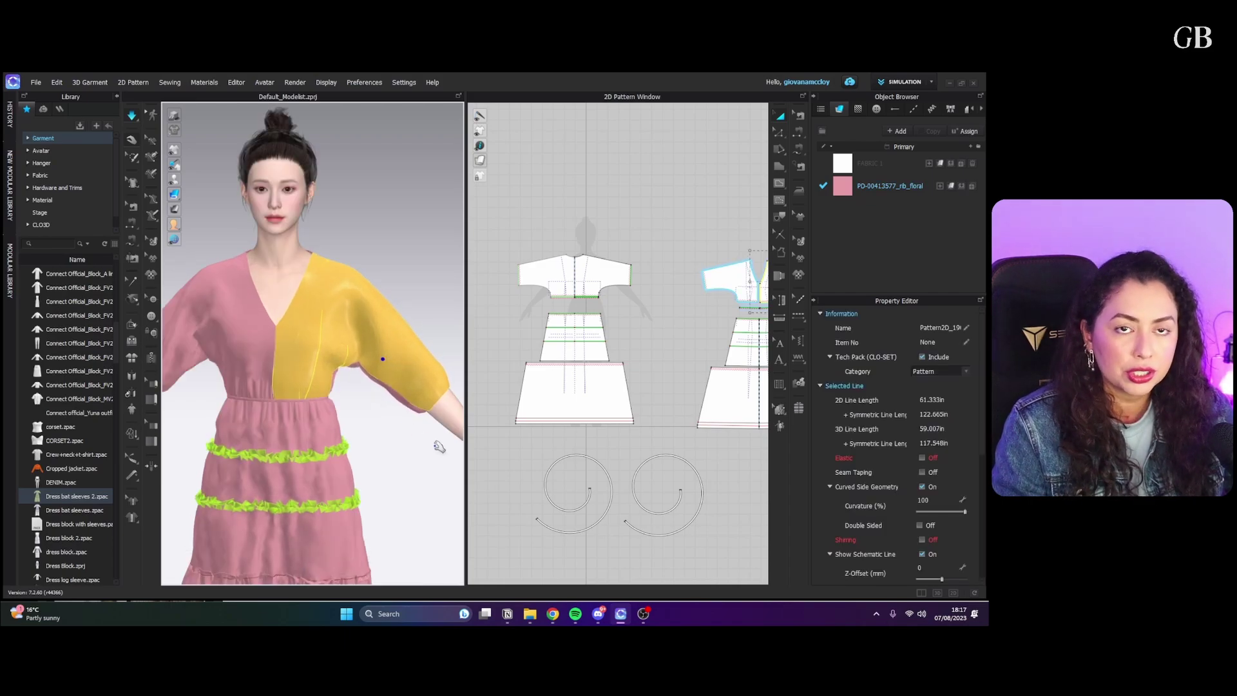
pyautogui.moveTo(309, 275); pyautogui.dragTo(408, 283)
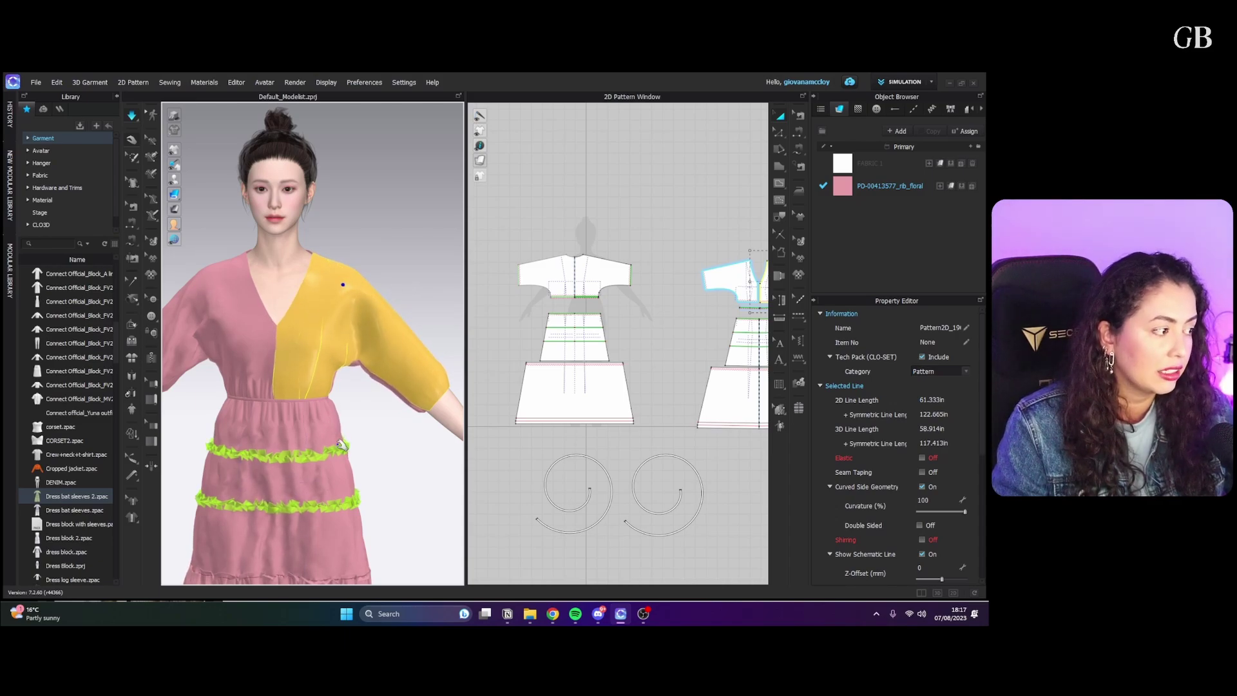
# - Unstrengthen the bodice half on the wearer's left side
pyautogui.rightClick(319, 347)
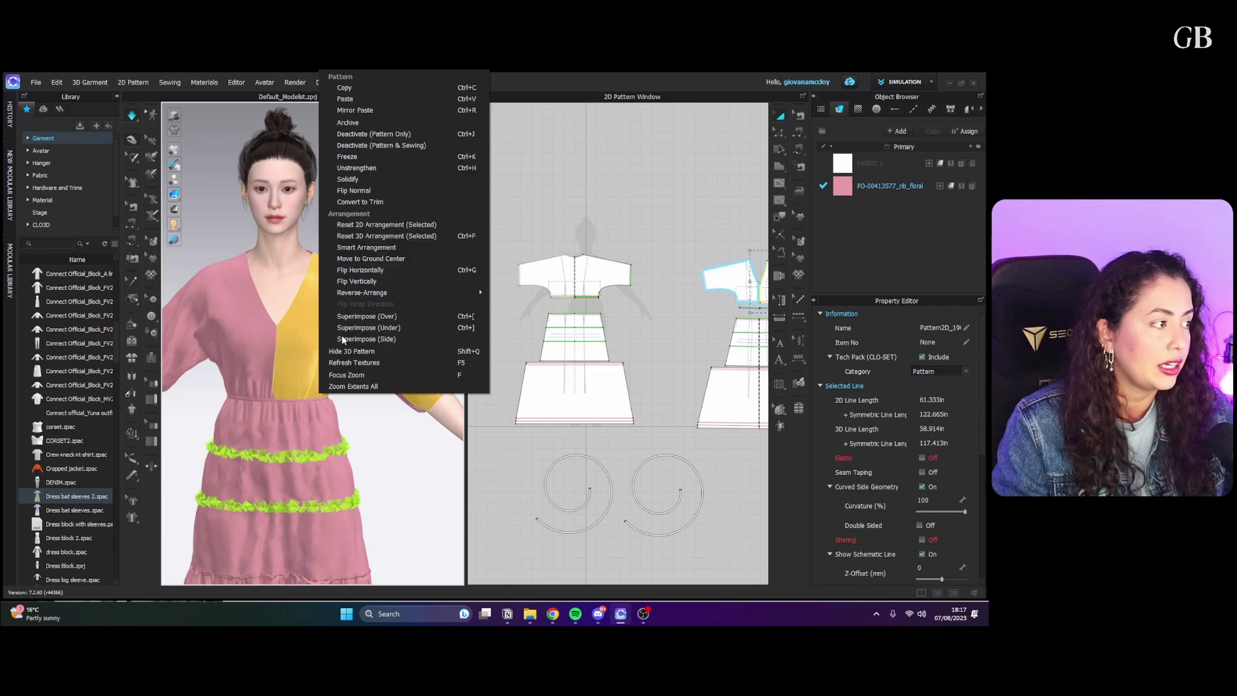
pyautogui.click(401, 169)
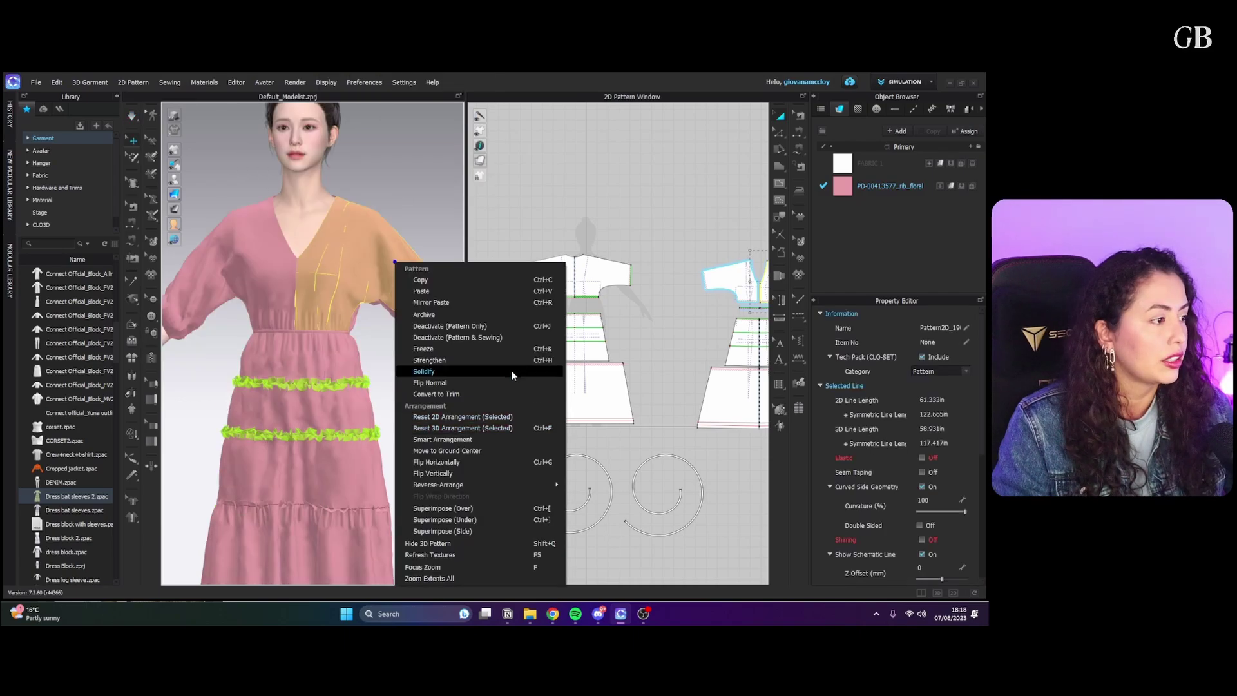
pyautogui.click(513, 375)
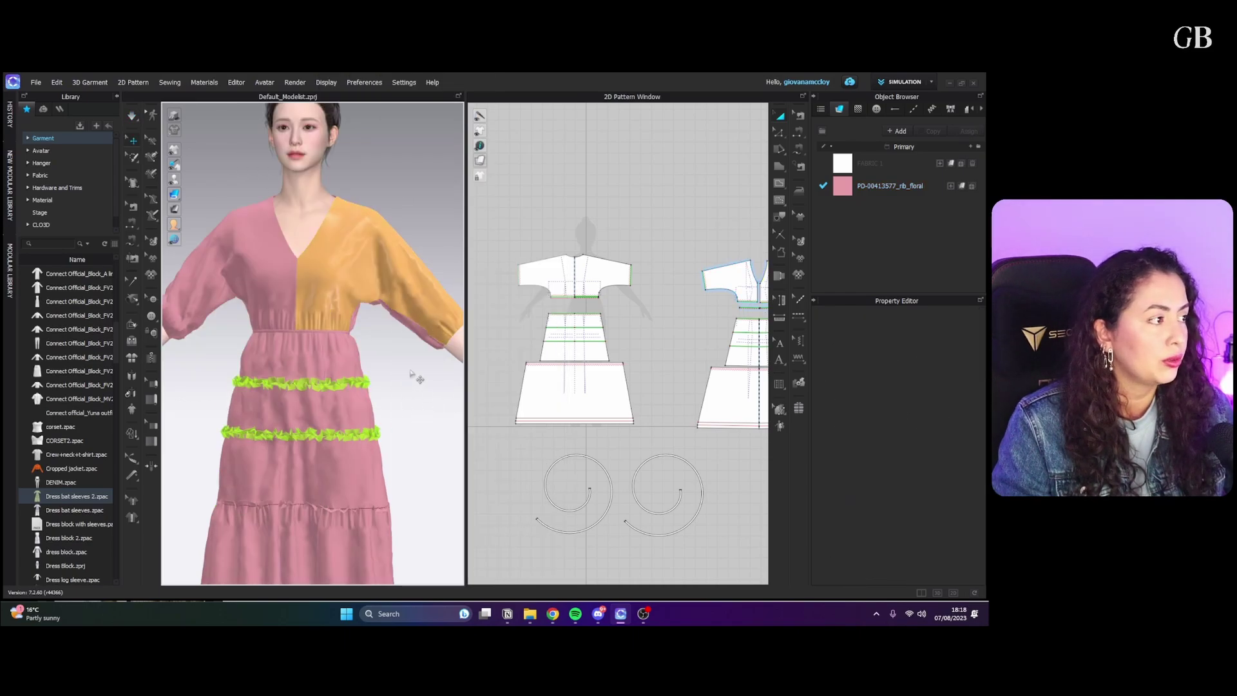
pyautogui.click(443, 440)
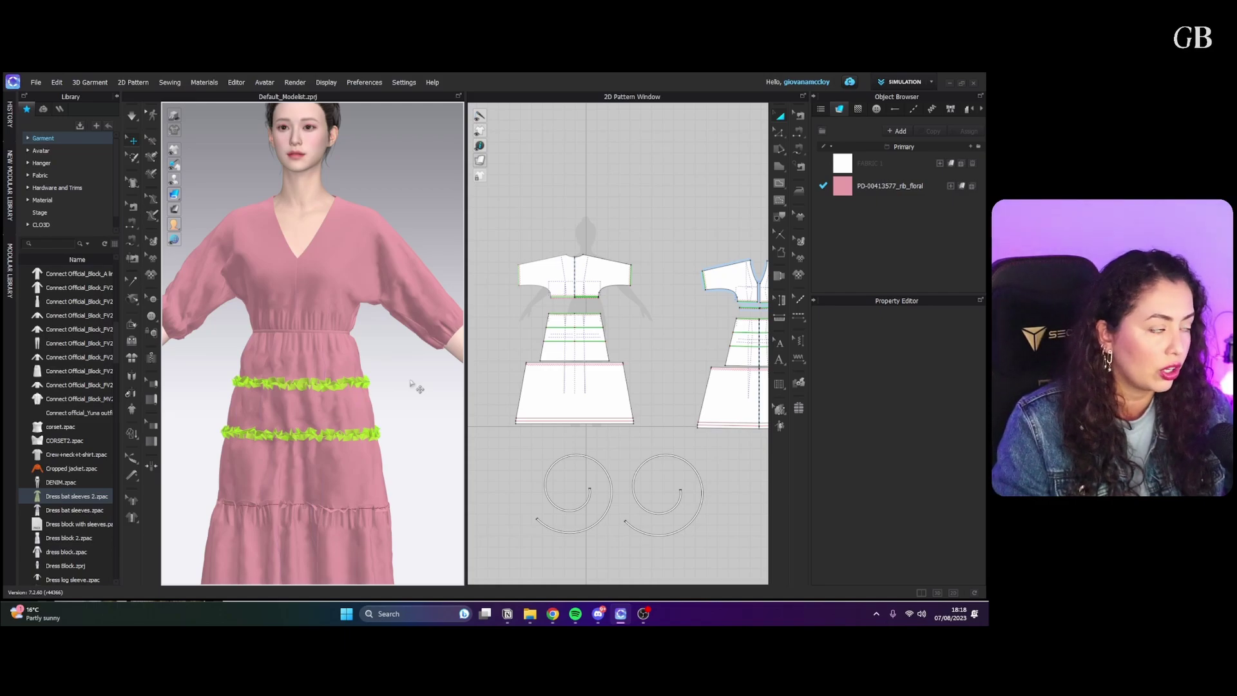
# - Solidify the bodice half on the wearer's left side
pyautogui.scroll(-2, 410, 381)
pyautogui.moveTo(411, 380); pyautogui.dragTo(306, 365, button='middle')
pyautogui.scroll(4, 322, 322)
pyautogui.moveTo(320, 284); pyautogui.dragTo(394, 314, button='middle')
pyautogui.rightClick(394, 313)
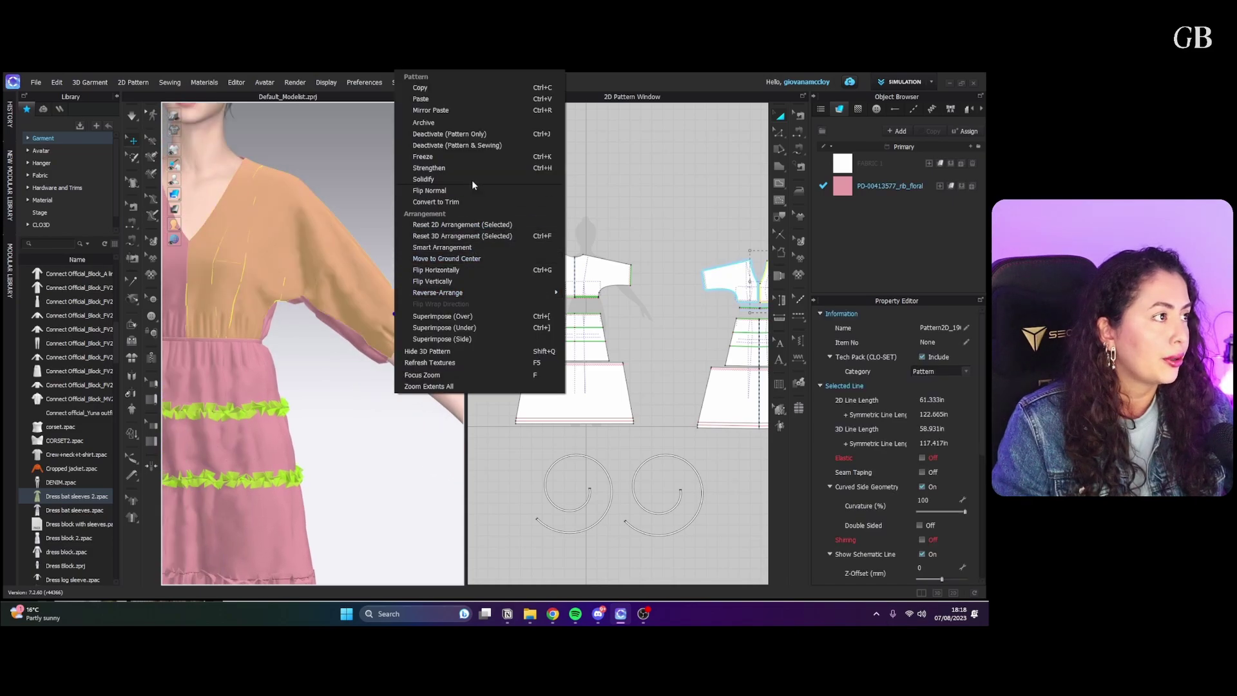
pyautogui.click(470, 178)
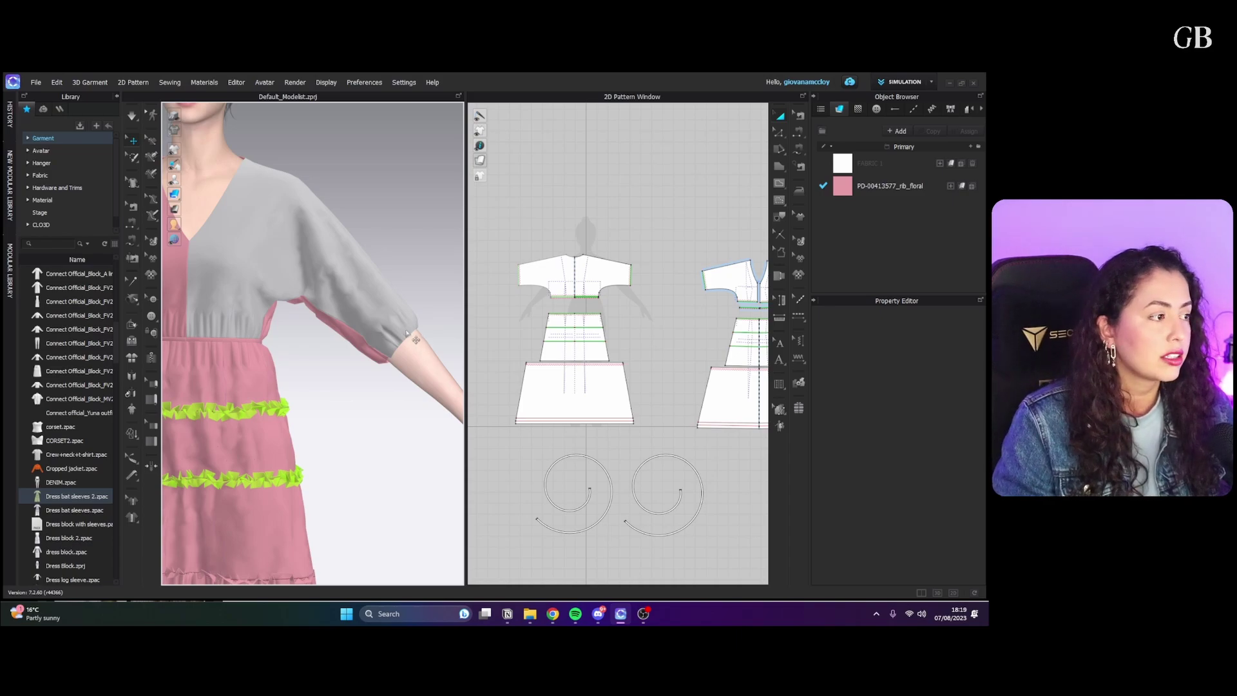
# - Simulate and pull the solidified sleeve's cuff up the wearer's left arm, then stop the simulation
pyautogui.press('q')
pyautogui.moveTo(400, 330); pyautogui.dragTo(331, 276)
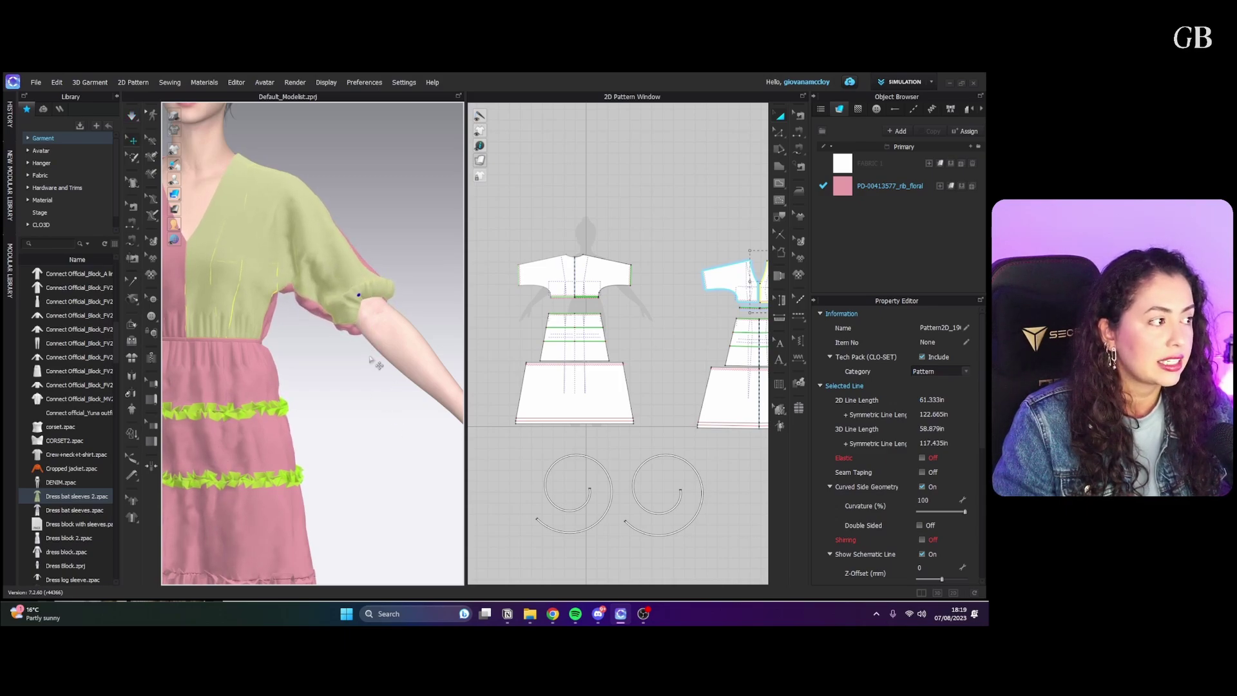
pyautogui.click(373, 351)
pyautogui.scroll(3, 374, 351)
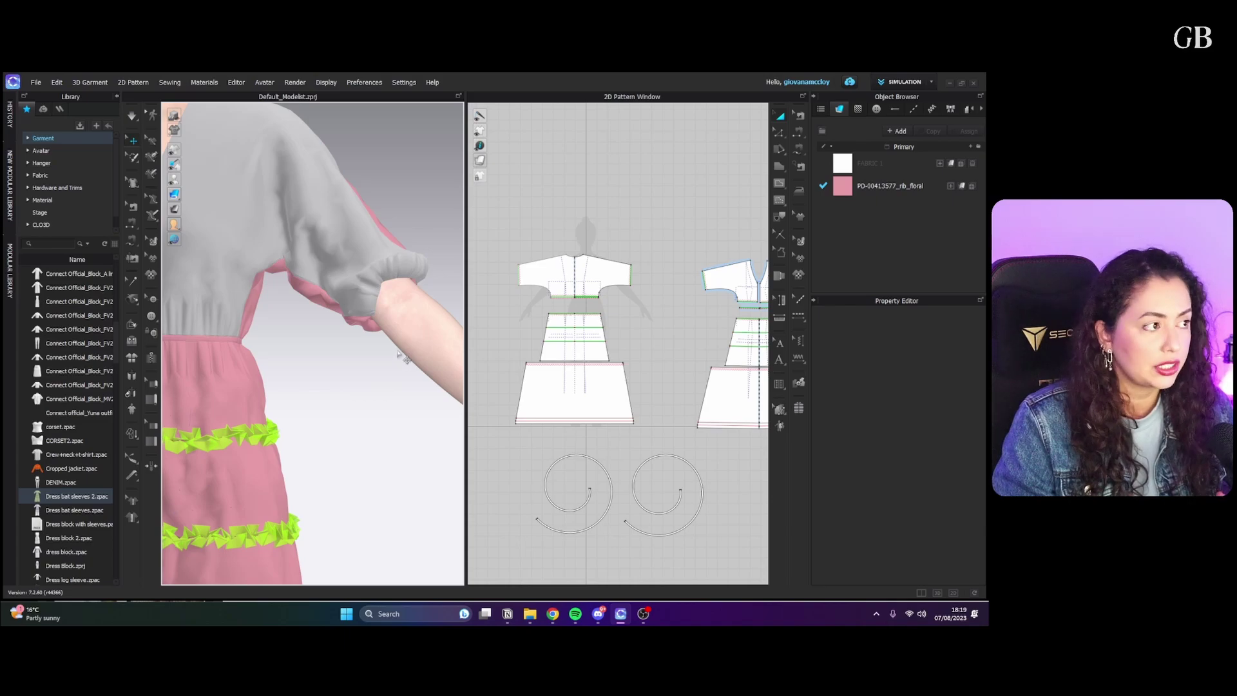
# - Simulate and push the unsolidified sleeve up the wearer's right arm so the fabric gathers, then stop the simulation
pyautogui.scroll(-4, 395, 355)
pyautogui.moveTo(293, 437); pyautogui.dragTo(441, 410, button='middle')
pyautogui.scroll(4, 281, 362)
pyautogui.moveTo(281, 362); pyautogui.dragTo(336, 445, button='middle')
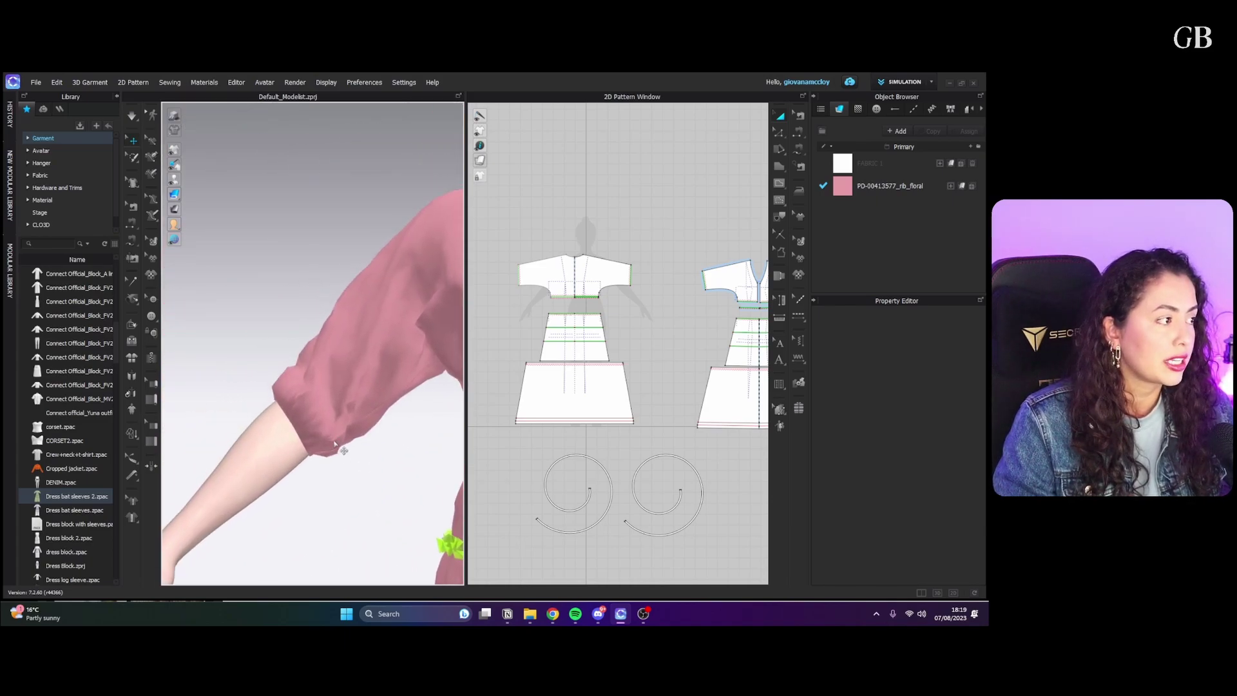
pyautogui.click(337, 453)
pyautogui.press('space')
pyautogui.moveTo(312, 396); pyautogui.dragTo(345, 317)
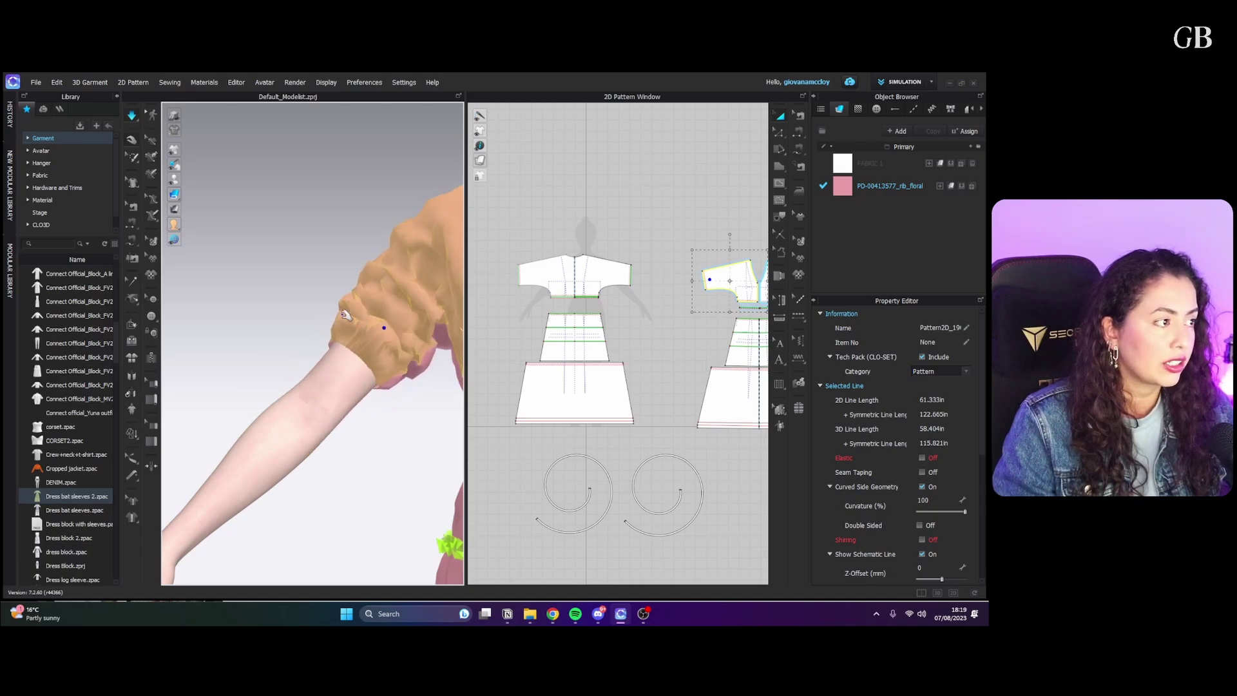
pyautogui.click(408, 458)
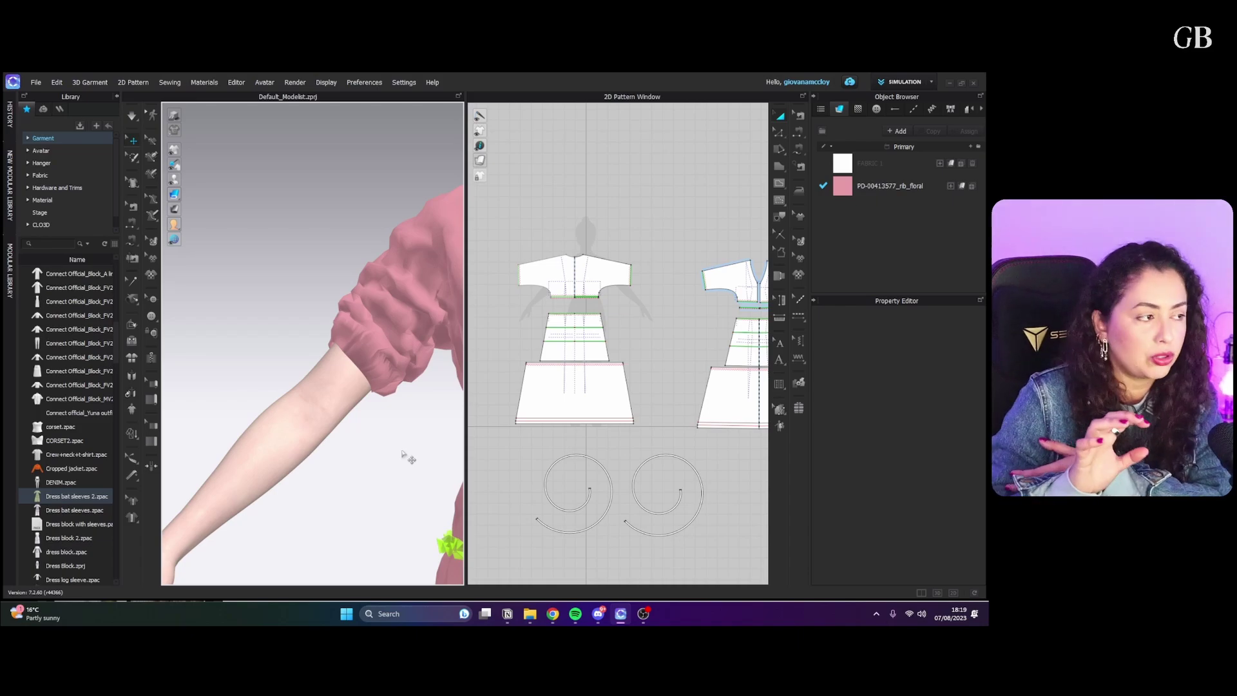
# - Solidify the bodice half on the wearer's right side with its sleeve pushed up
pyautogui.click(406, 332)
pyautogui.rightClick(404, 330)
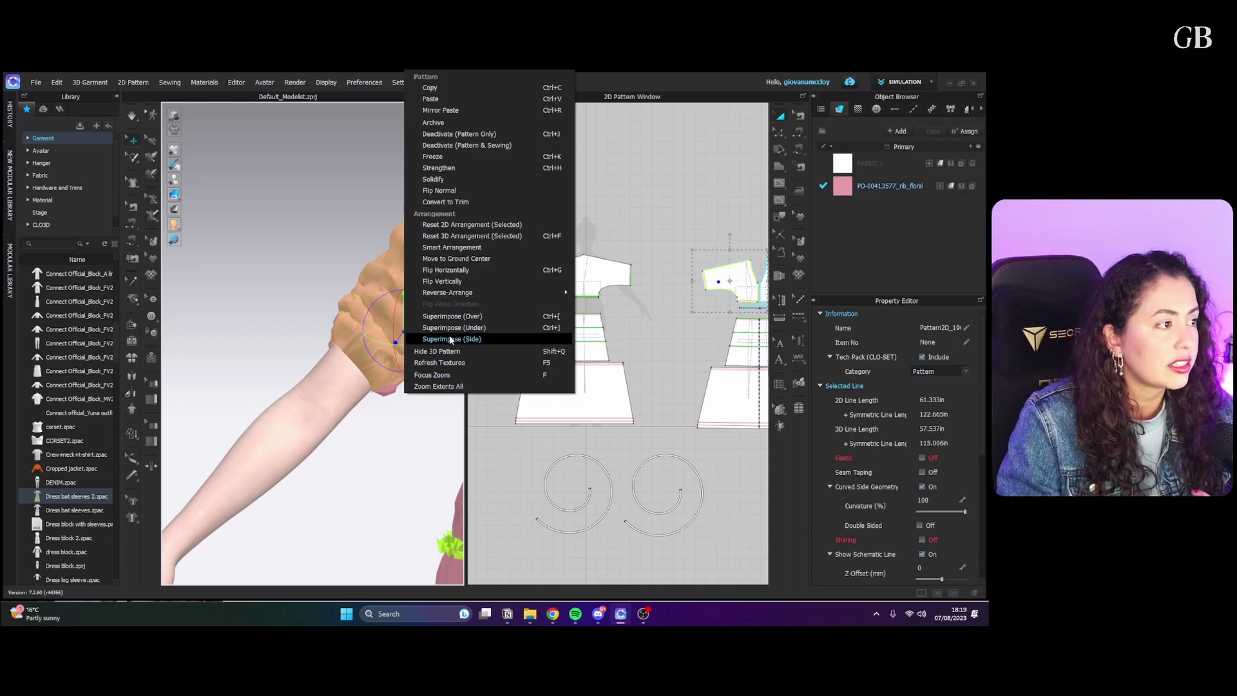
pyautogui.click(474, 183)
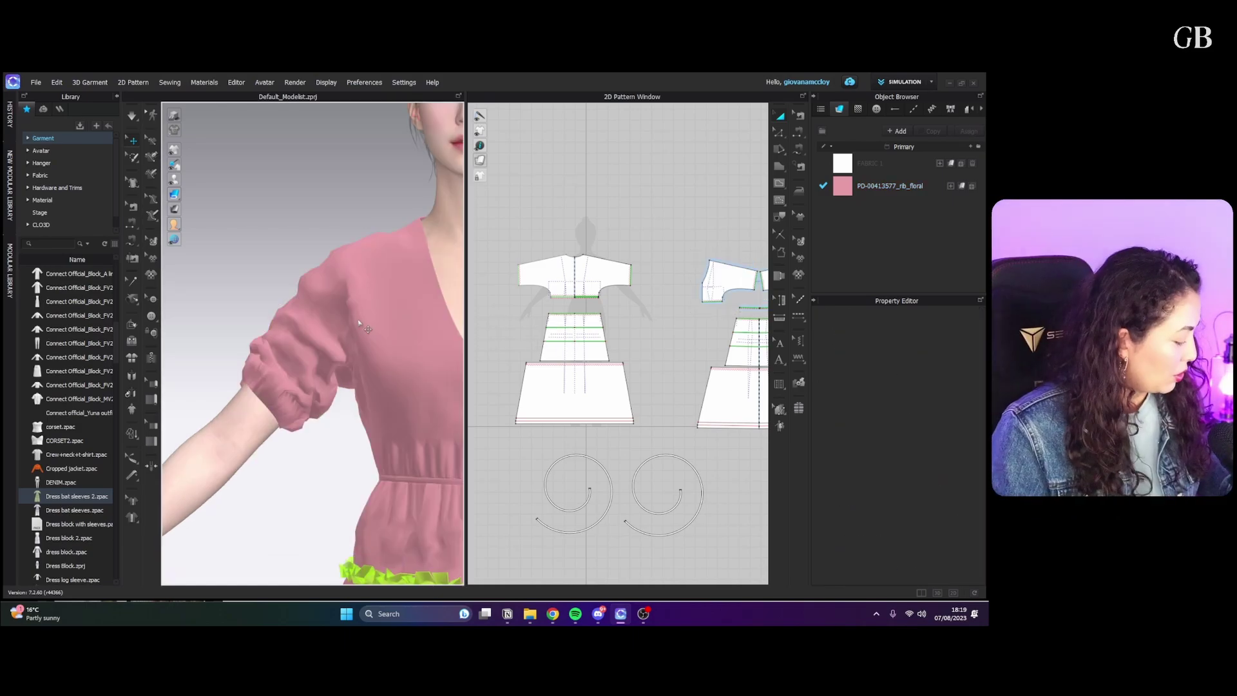
pyautogui.click(359, 323)
pyautogui.press('space')
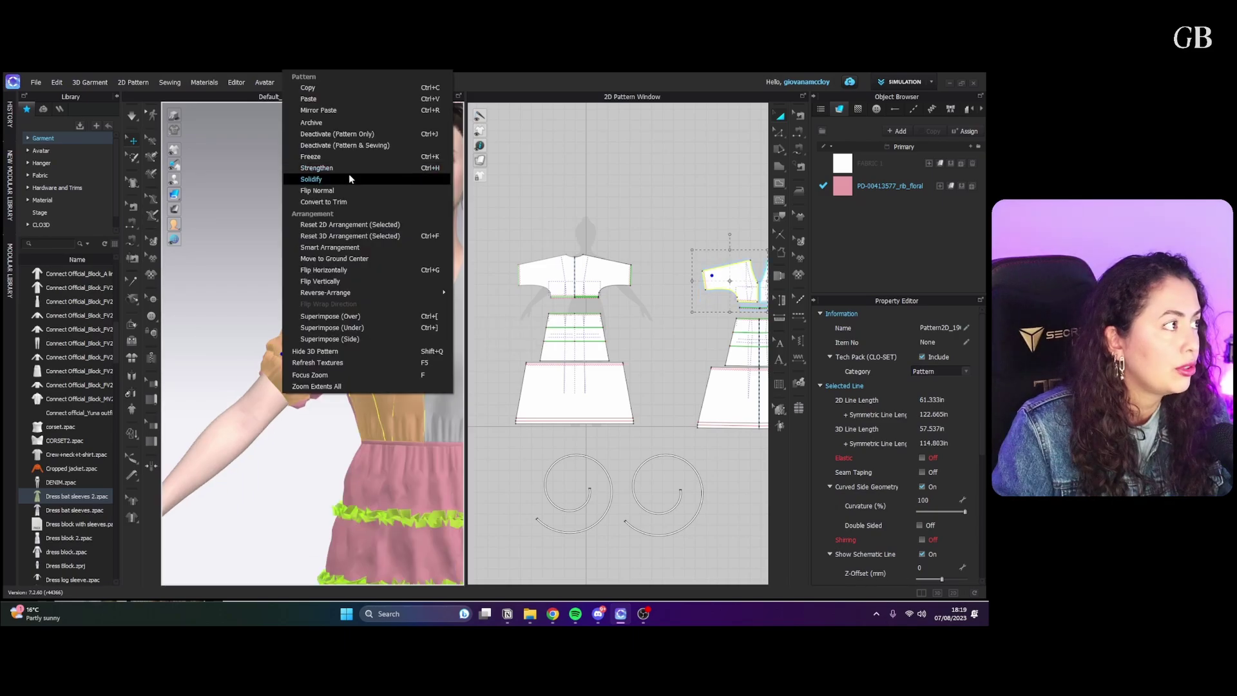
pyautogui.click(350, 175)
pyautogui.click(277, 207)
# - Simulate with both bodice halves solidified and pull on the cuff of the gathered sleeve on the wearer's right arm
pyautogui.moveTo(278, 208); pyautogui.dragTo(250, 296, button='right')
pyautogui.click(132, 116)
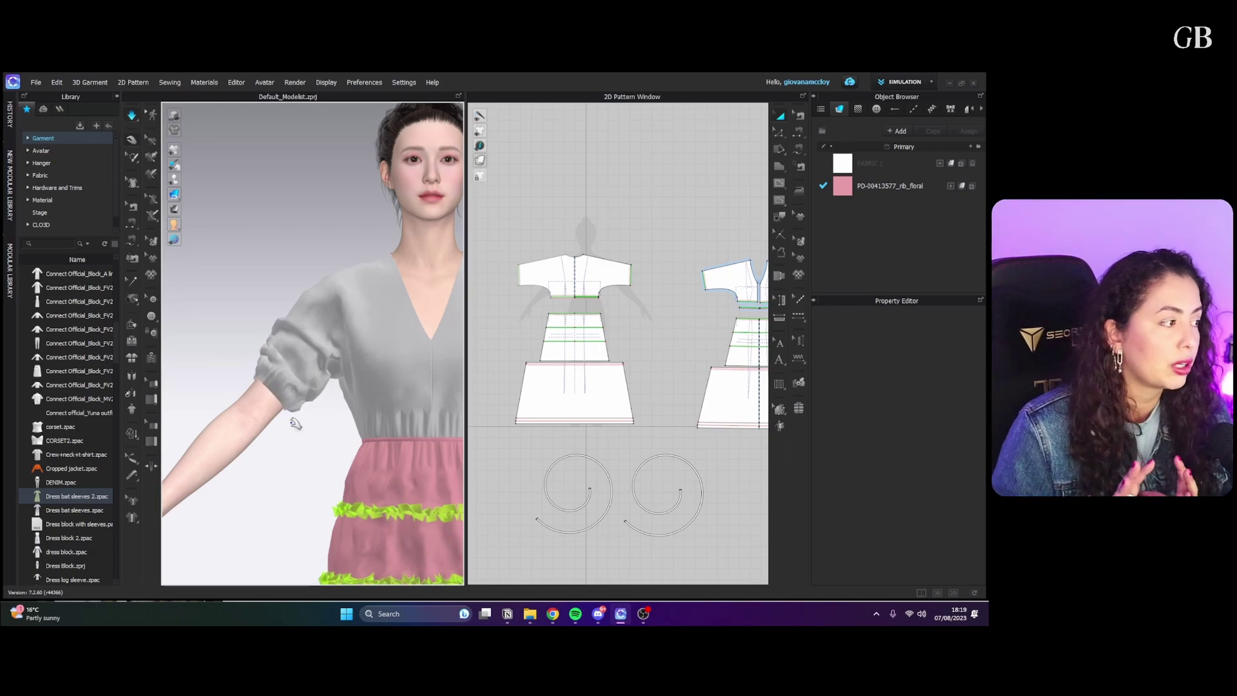
pyautogui.click(287, 407)
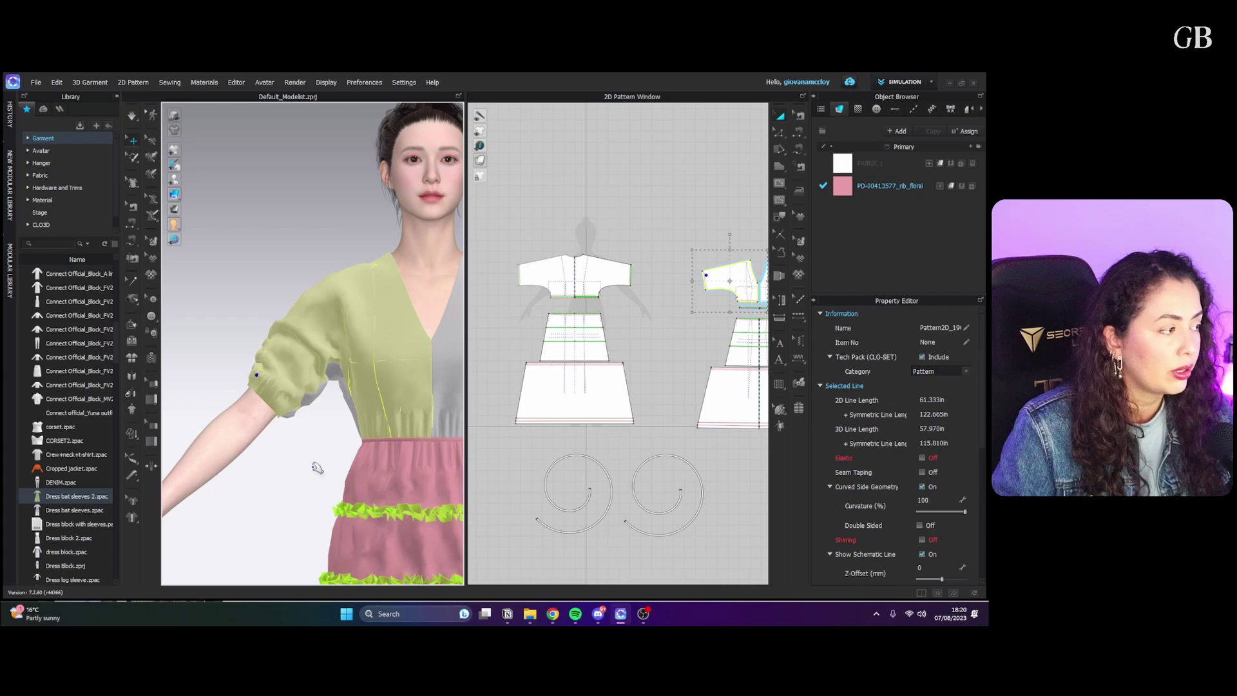
pyautogui.scroll(-3, 316, 468)
pyautogui.click(285, 449)
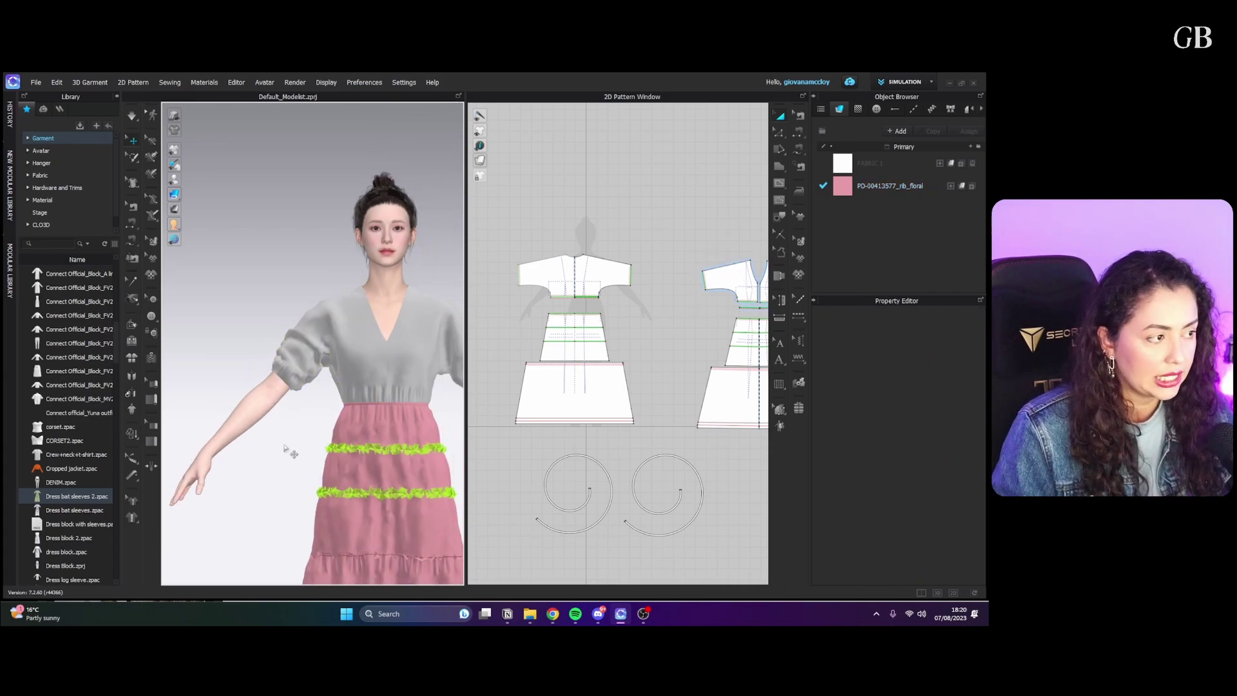
# - Freeze the front bottom tier of the skirt
pyautogui.scroll(-2, 284, 450)
pyautogui.moveTo(419, 431); pyautogui.dragTo(366, 427, button='middle')
pyautogui.scroll(2, 230, 358)
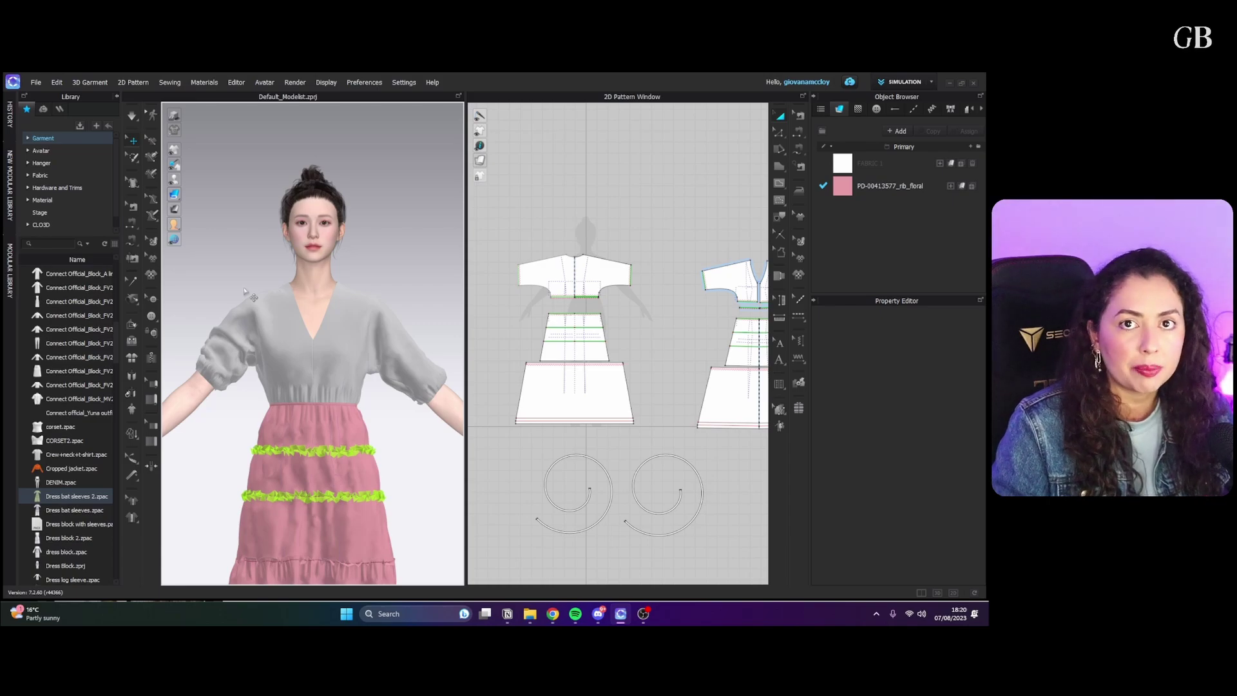
pyautogui.scroll(-2, 386, 377)
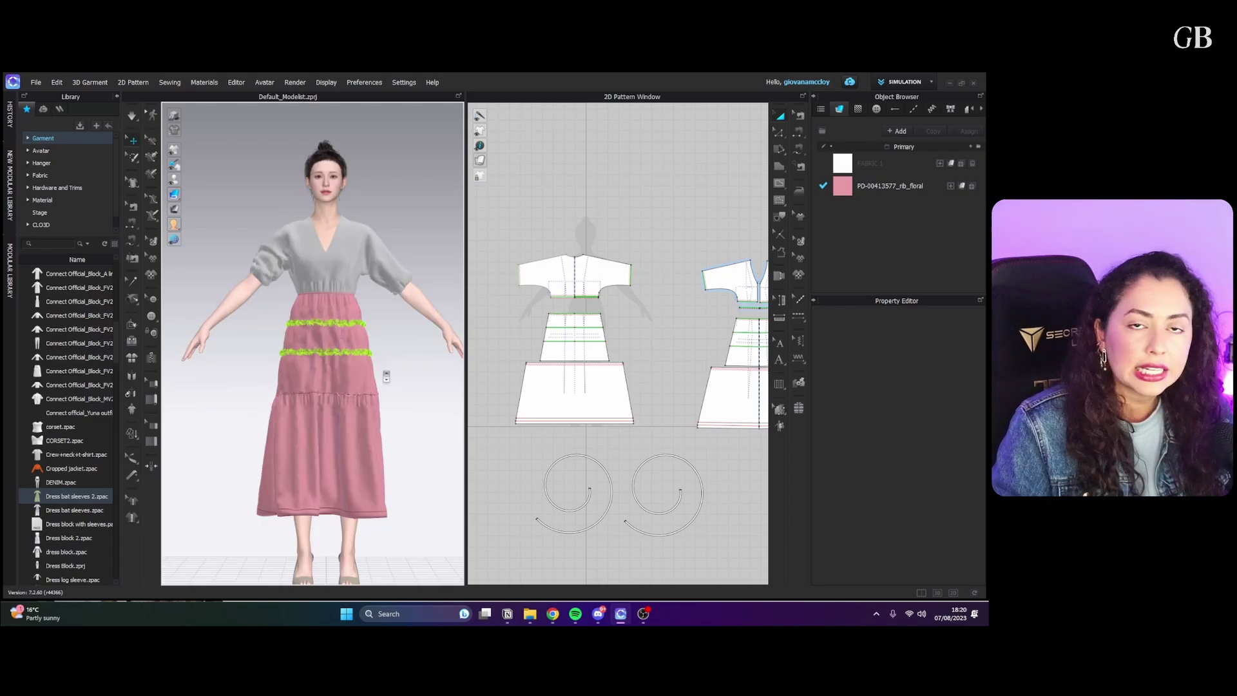
pyautogui.rightClick(367, 418)
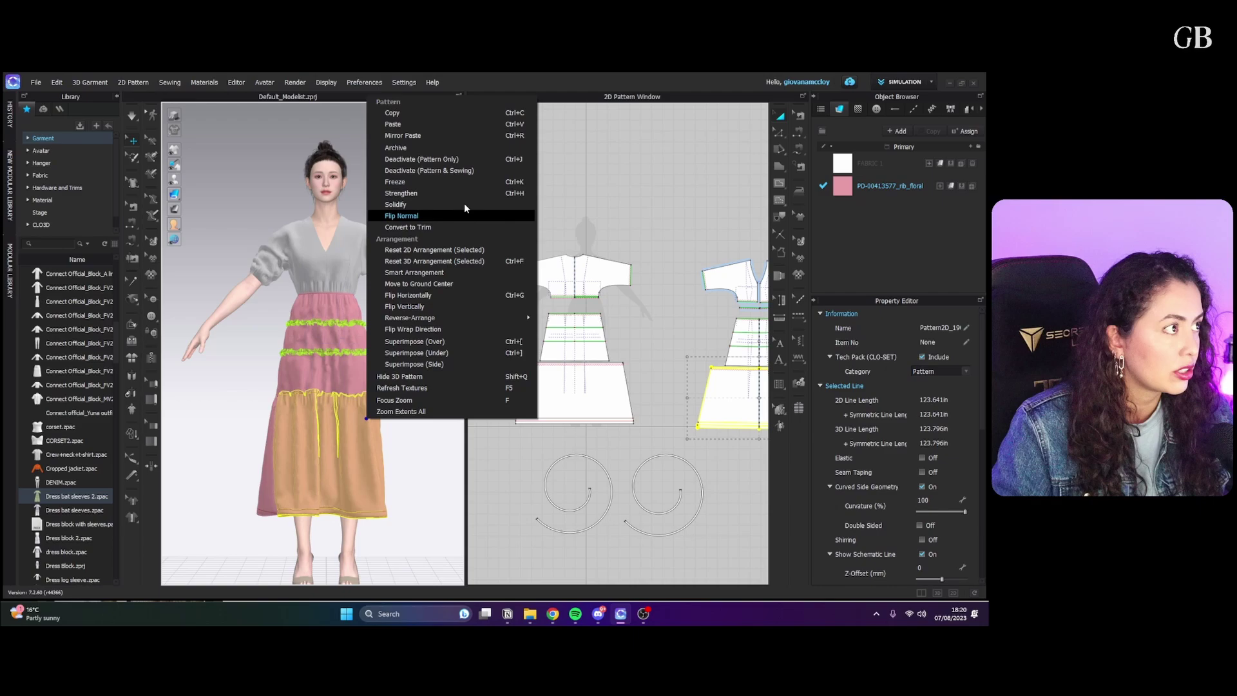
pyautogui.click(465, 183)
# - Strengthen the front upper skirt section and solidify the back bottom tier
pyautogui.rightClick(359, 390)
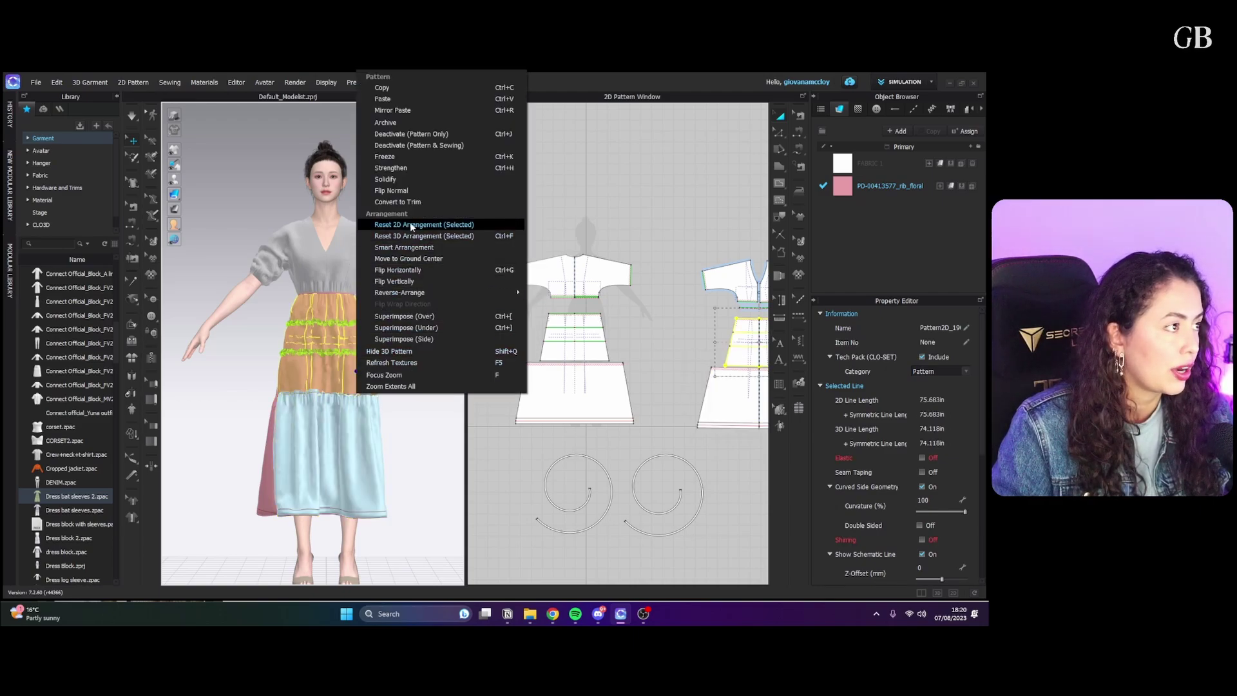
pyautogui.click(438, 169)
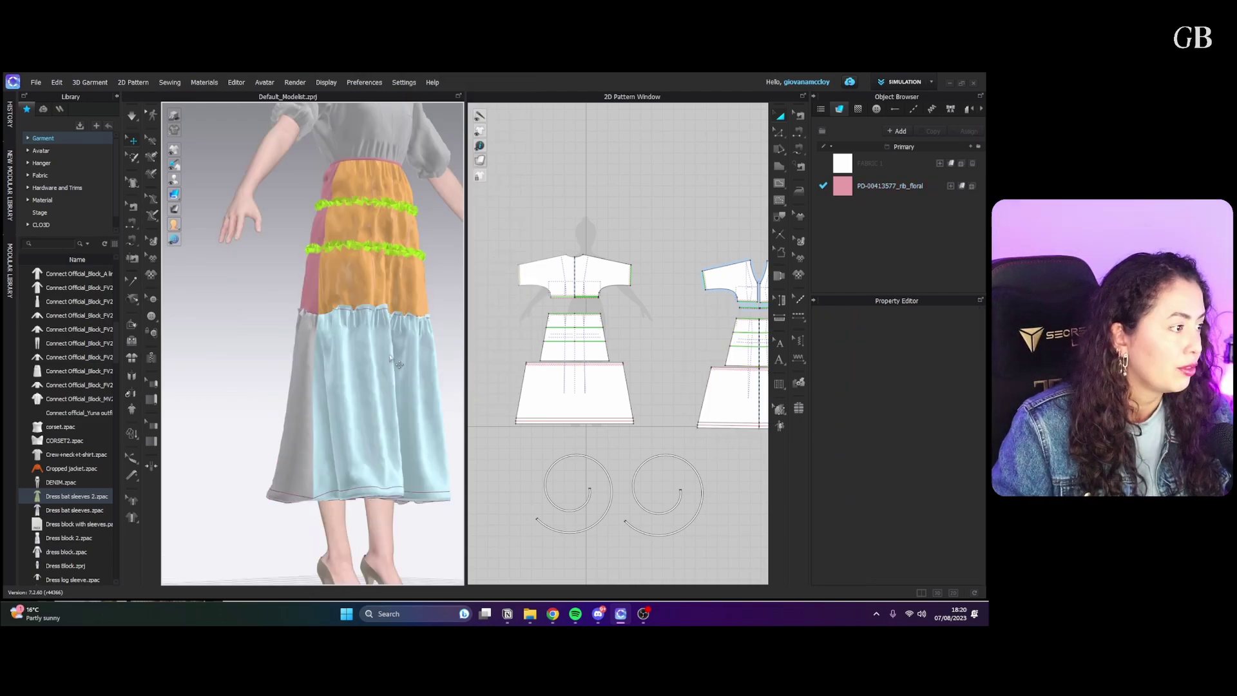
pyautogui.click(390, 358)
pyautogui.click(388, 274)
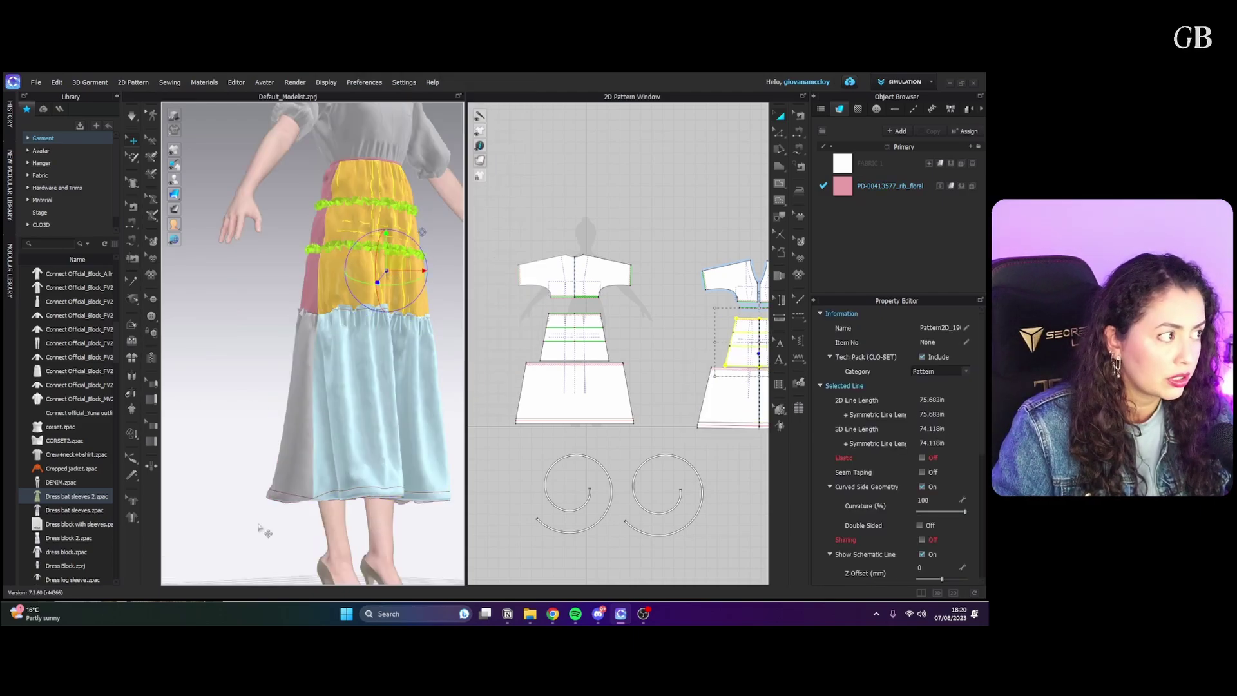
pyautogui.click(276, 444)
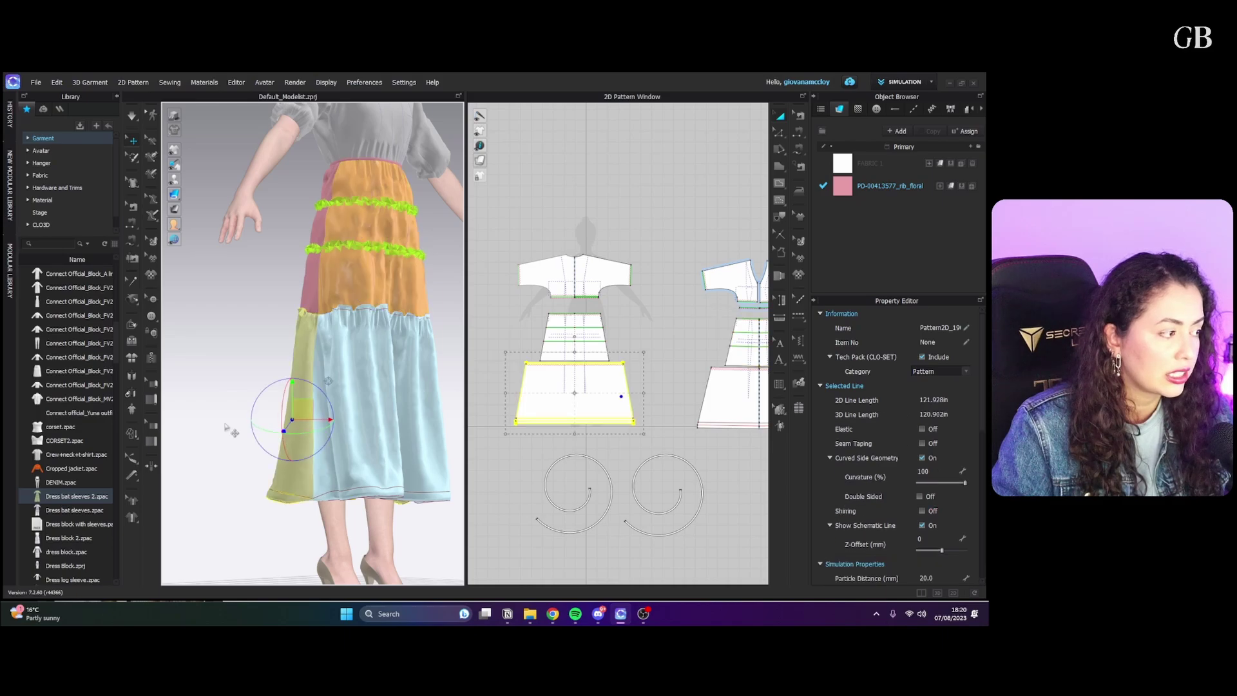
pyautogui.click(227, 499)
# - Simulate the dress and try pulling the frozen front bottom tier at several spots
pyautogui.click(381, 477)
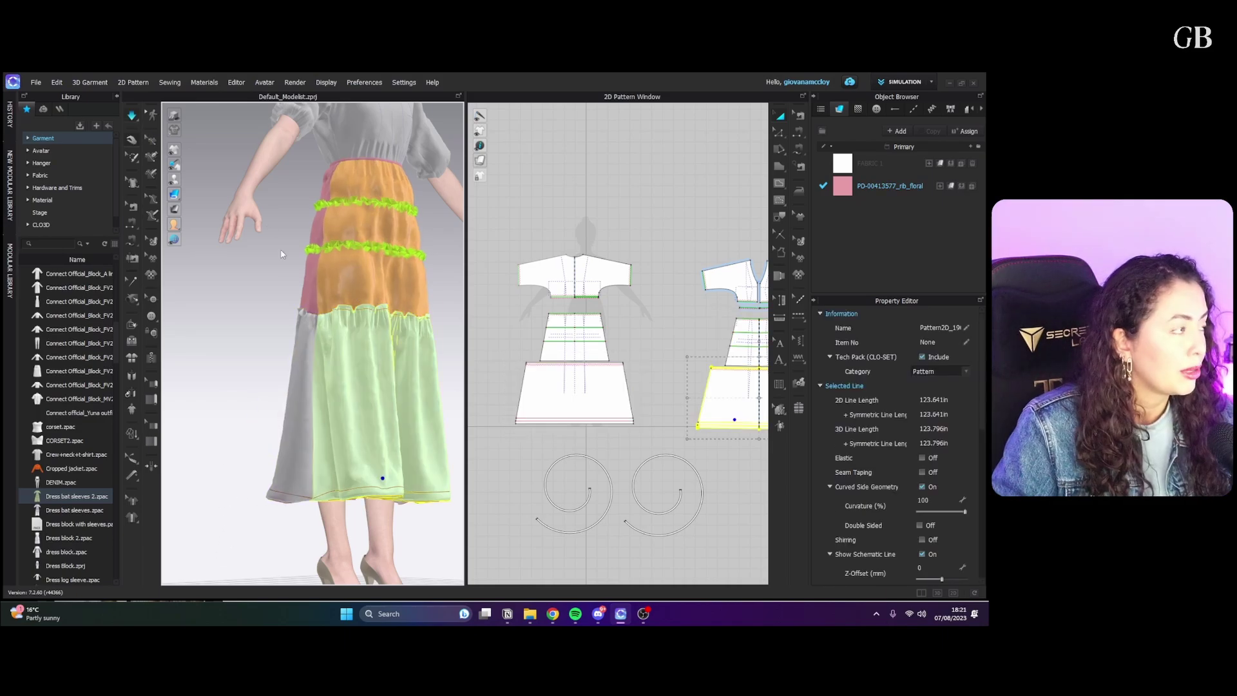
pyautogui.click(408, 427)
pyautogui.click(358, 419)
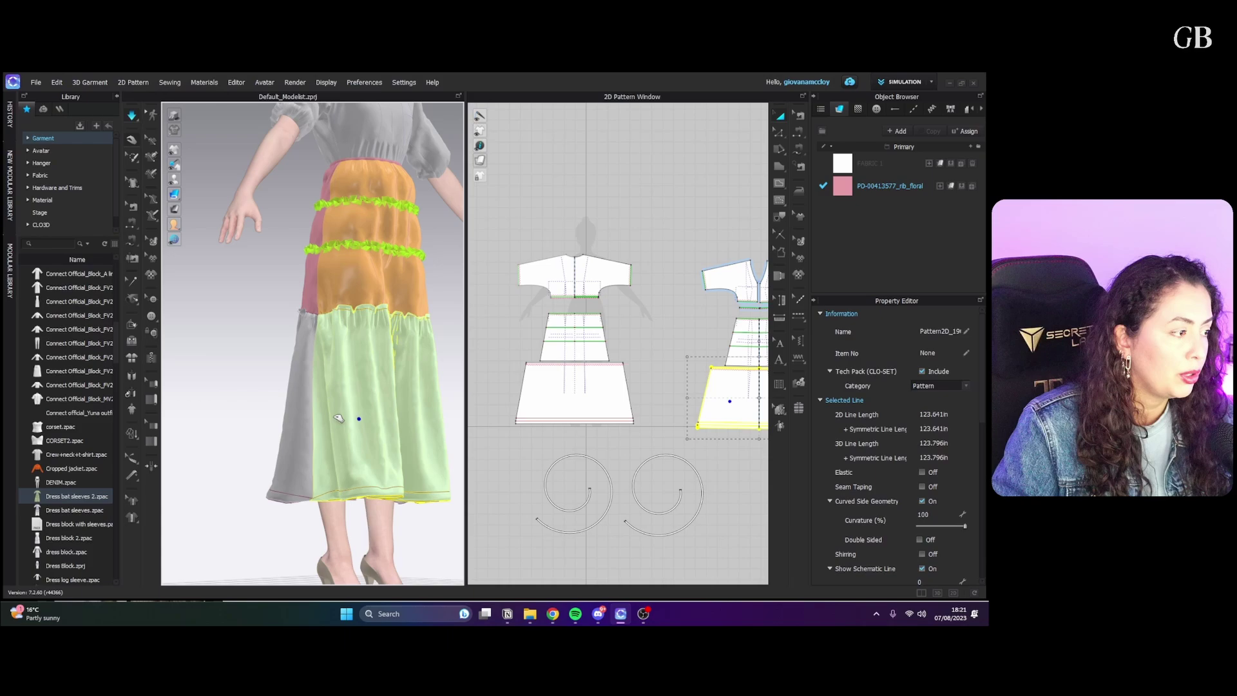
pyautogui.click(332, 415)
pyautogui.click(340, 382)
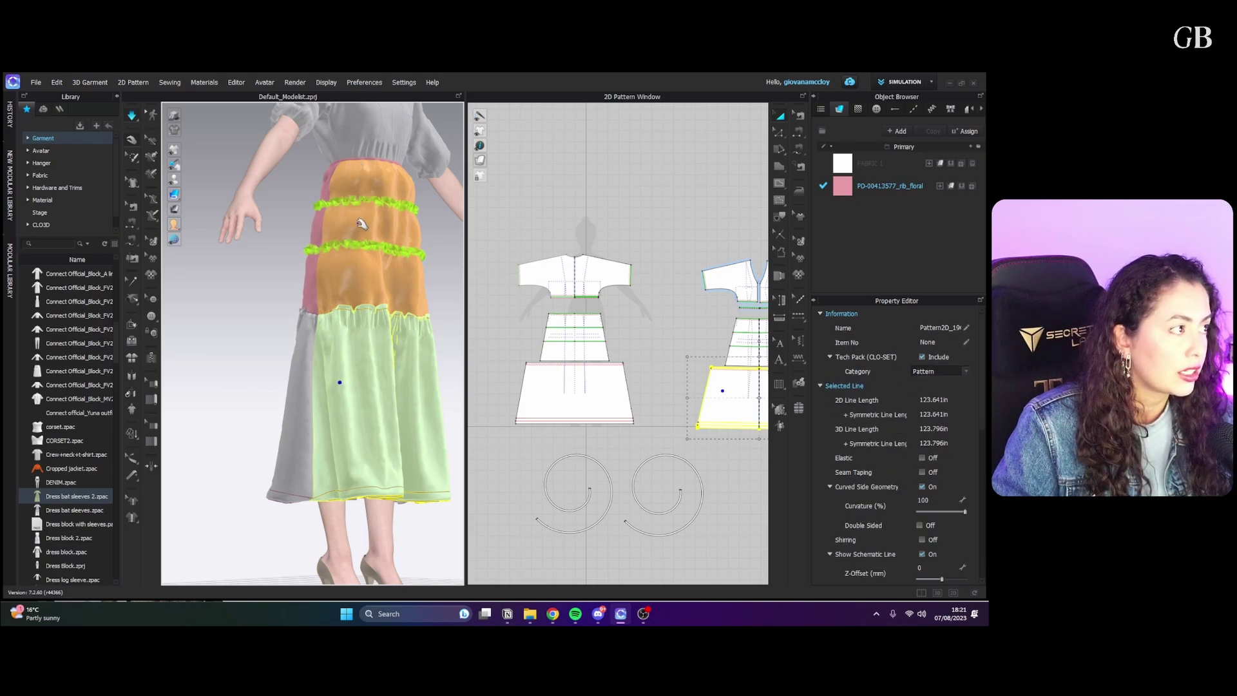
# - Pull on the strengthened front upper skirt and the solidified back bottom tier, inspect the side seam, and stop the simulation
pyautogui.moveTo(401, 230); pyautogui.dragTo(442, 232)
pyautogui.moveTo(290, 434); pyautogui.dragTo(242, 430)
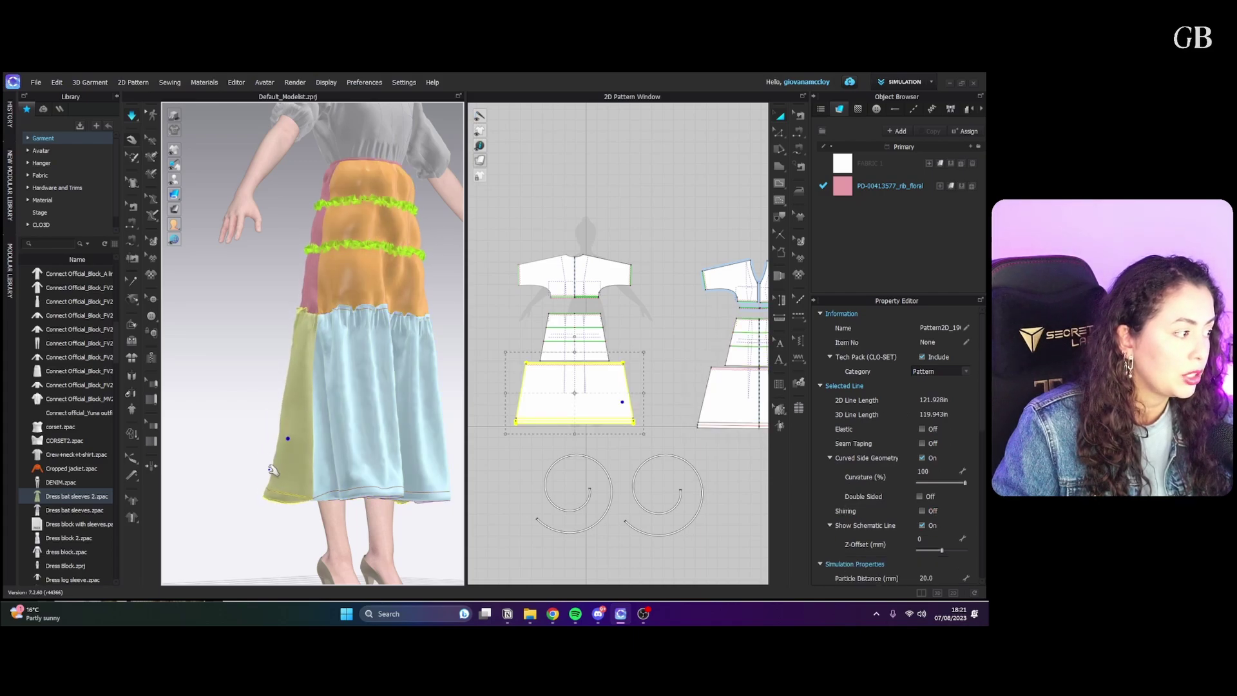
pyautogui.moveTo(304, 325)
pyautogui.mouseDown(button='right')
pyautogui.moveTo(363, 335)
pyautogui.moveTo(297, 303)
pyautogui.mouseUp(button='right')
pyautogui.scroll(5, 277, 290)
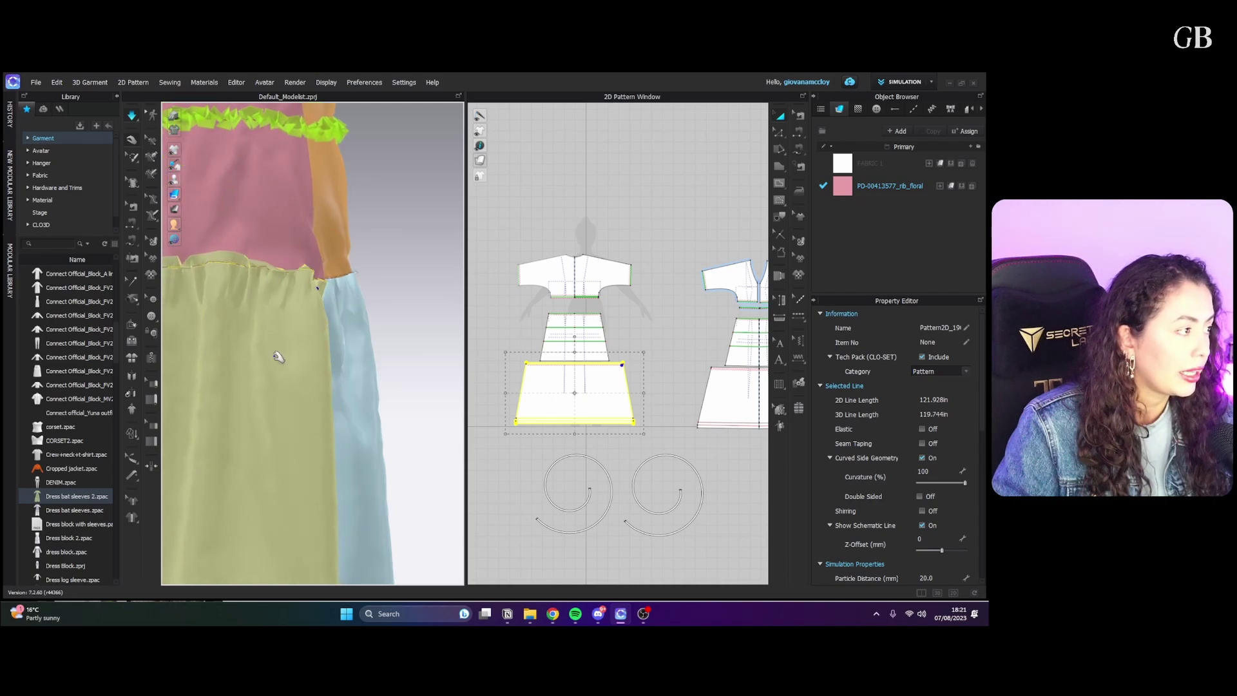
pyautogui.scroll(-2, 255, 371)
pyautogui.scroll(-4, 255, 371)
pyautogui.moveTo(292, 359); pyautogui.dragTo(363, 386, button='middle')
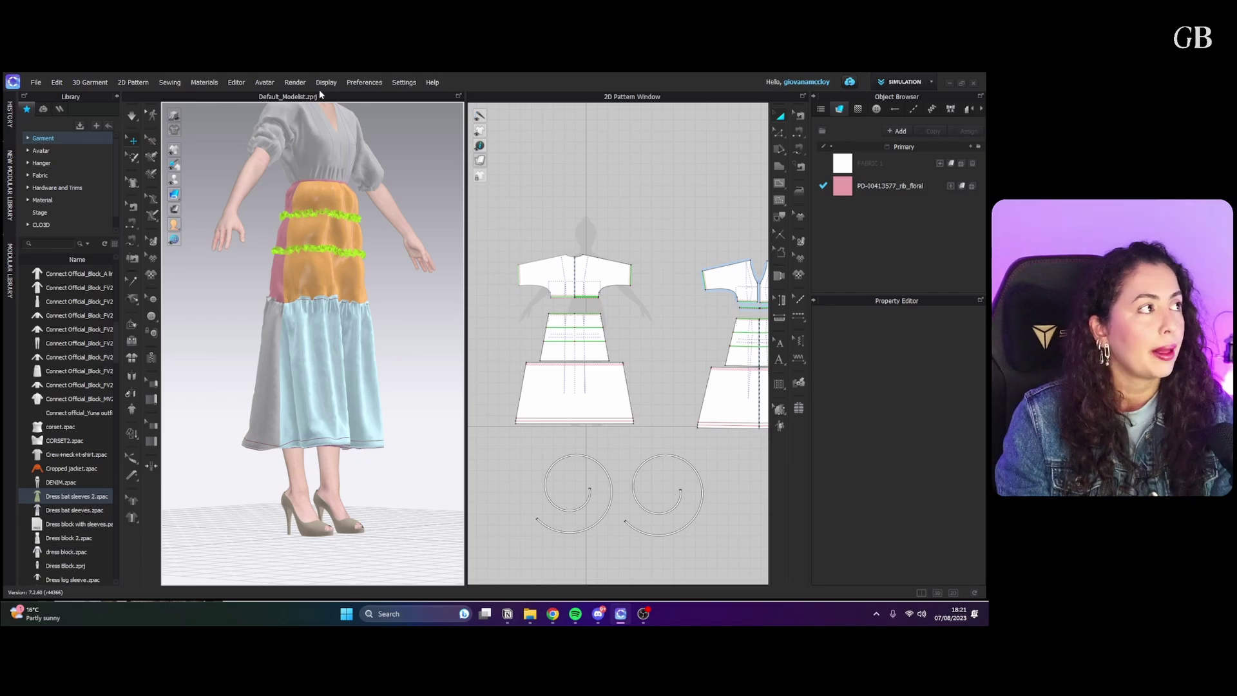
# - Open the Render window and start rendering the dress
pyautogui.click(294, 82)
pyautogui.click(302, 95)
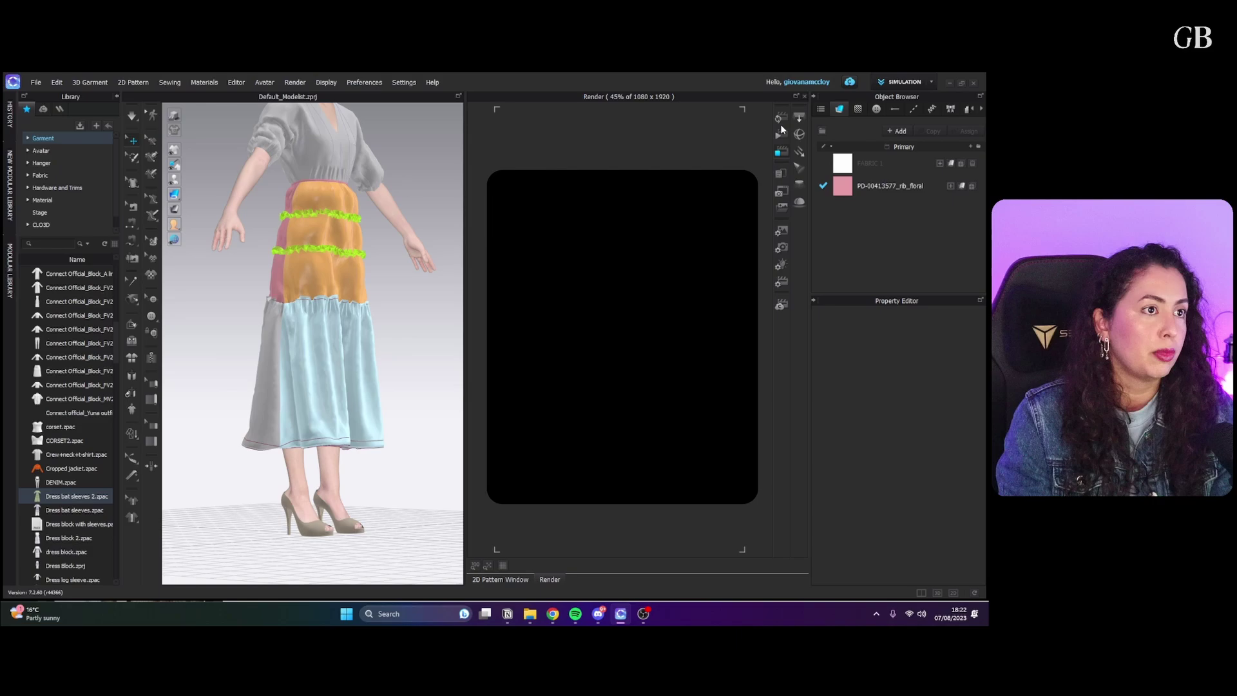
pyautogui.click(781, 119)
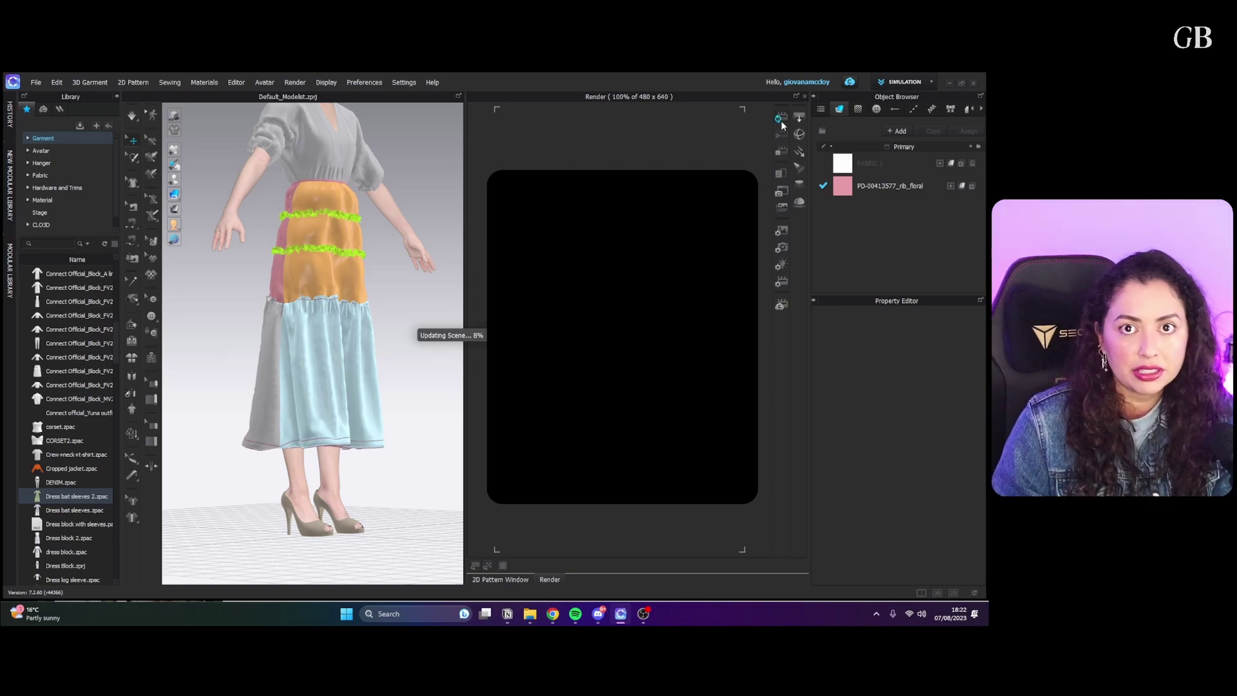